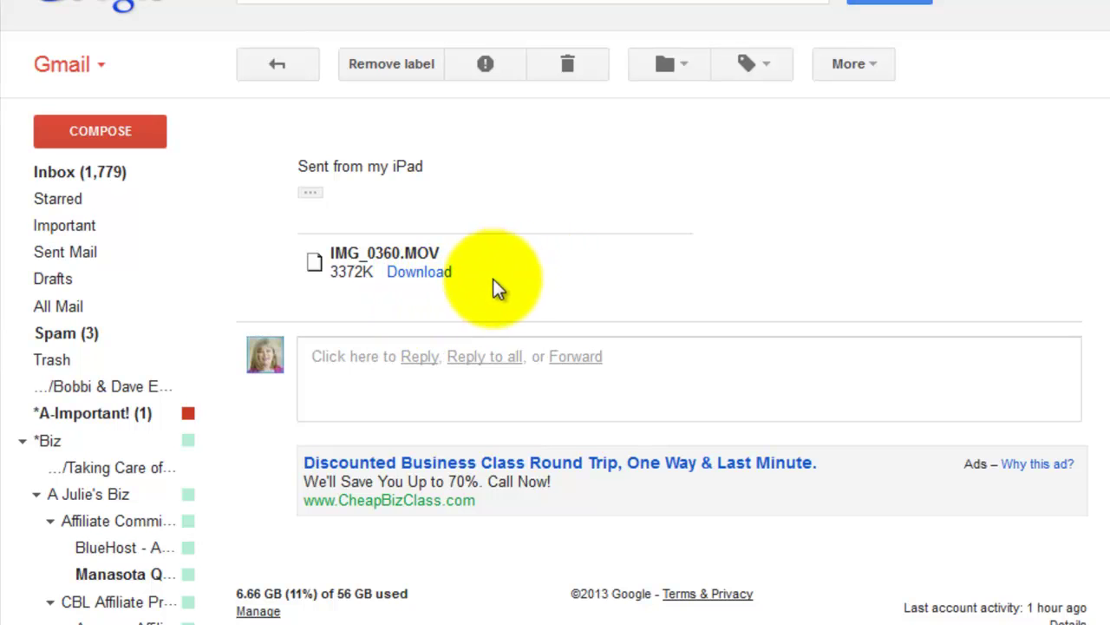
Step: Download the IMG_0360.MOV attachment as IMG_0360(1).MOV and close the downloads Library window
{"action": "left_click", "coordinate": [418, 272]}
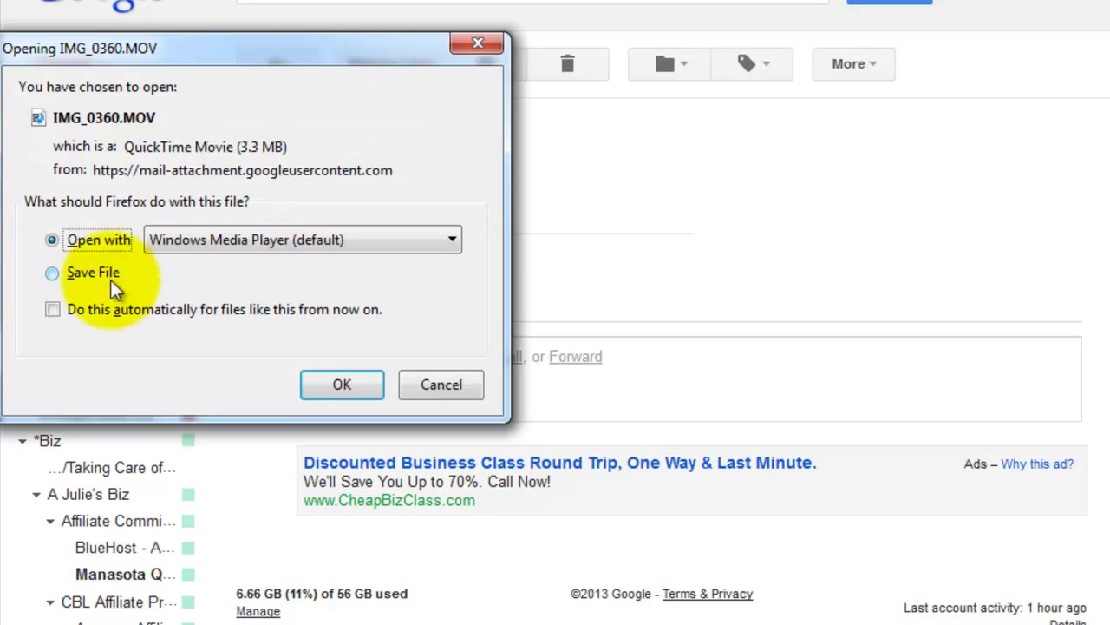
{"action": "left_click", "coordinate": [51, 274]}
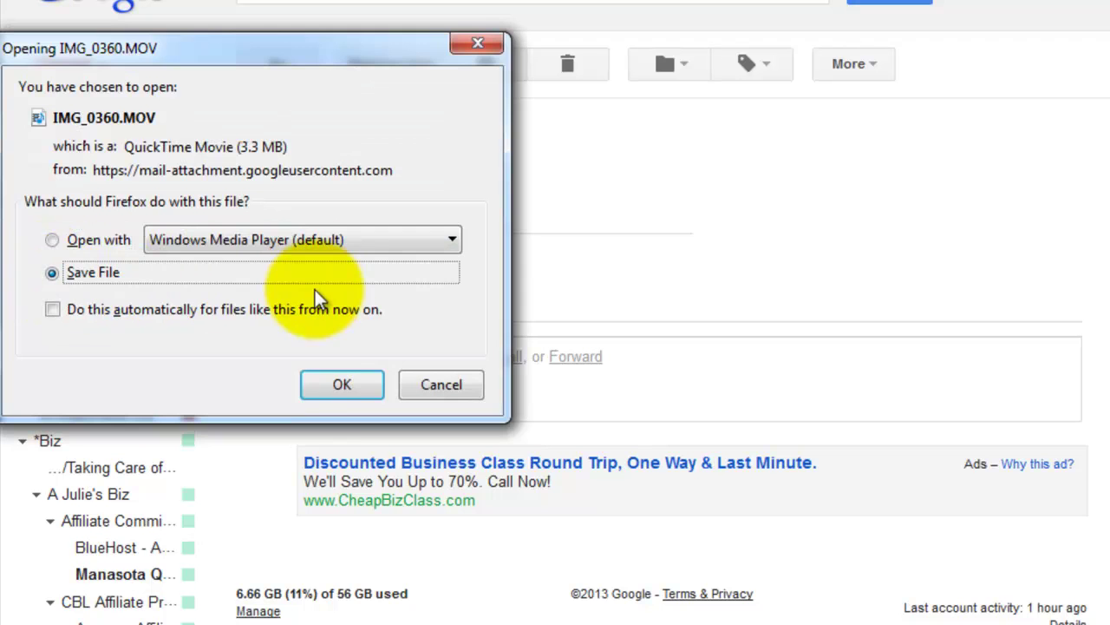
{"action": "left_click", "coordinate": [343, 387]}
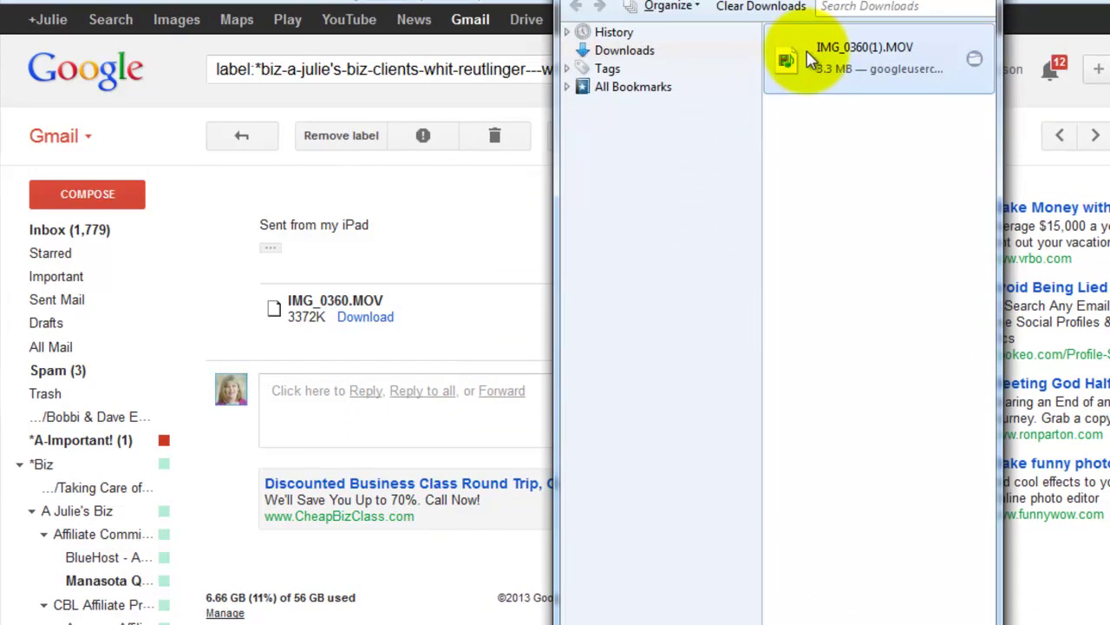
{"action": "left_click_drag", "start_coordinate": [807, 59], "coordinate": [1106, 52]}
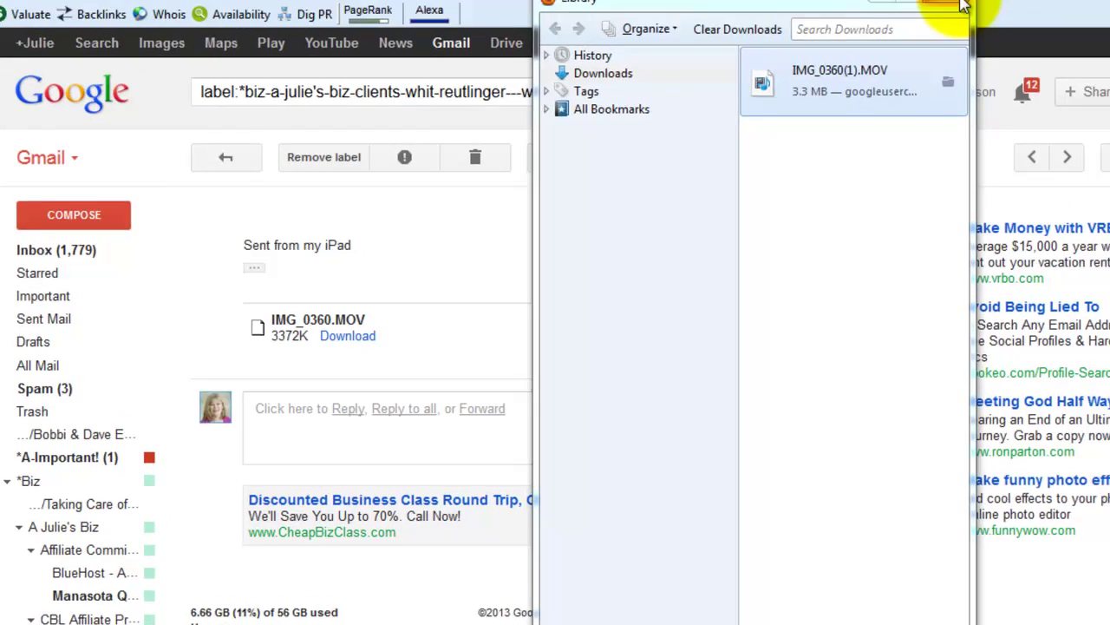
{"action": "left_click", "coordinate": [963, 2]}
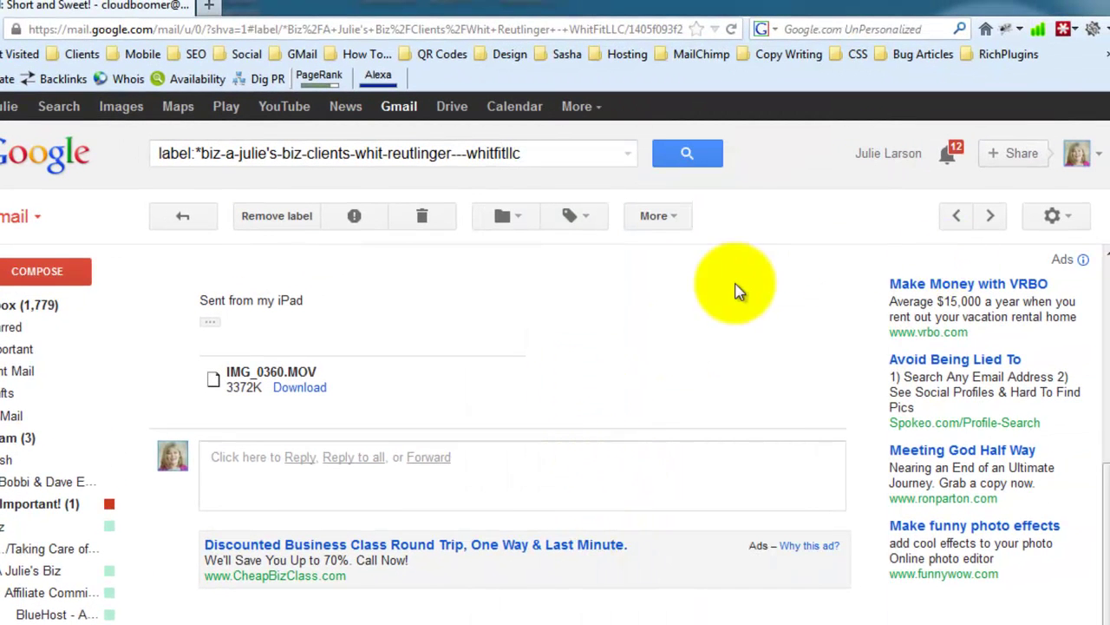
Step: Sign out of Gmail and load youtube.com in a new Firefox tab
{"action": "left_click", "coordinate": [1098, 158]}
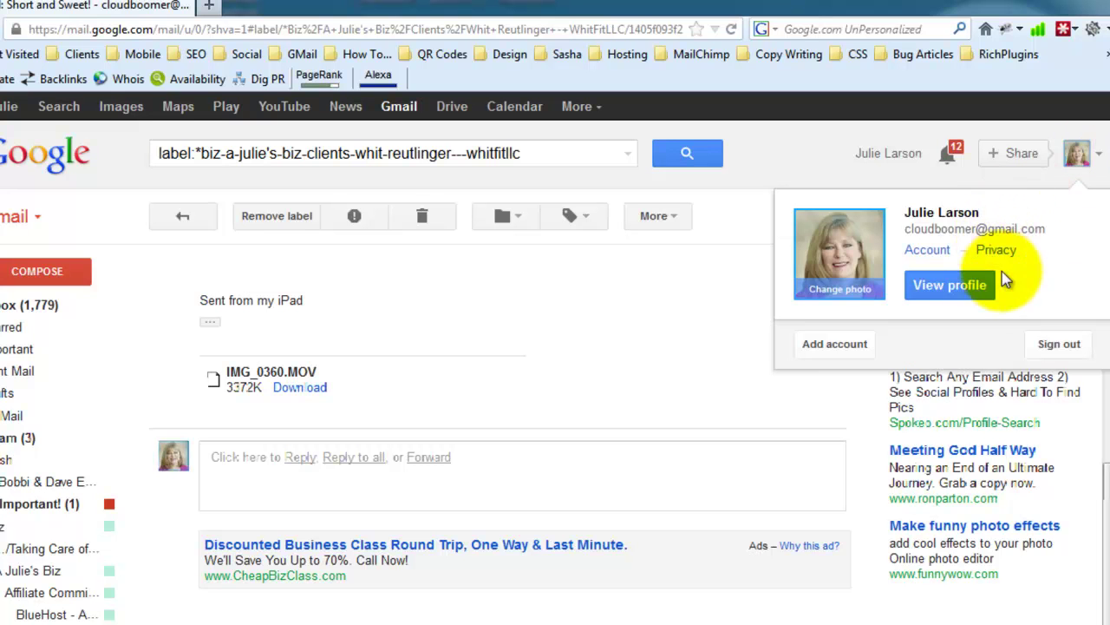
{"action": "left_click", "coordinate": [1058, 345]}
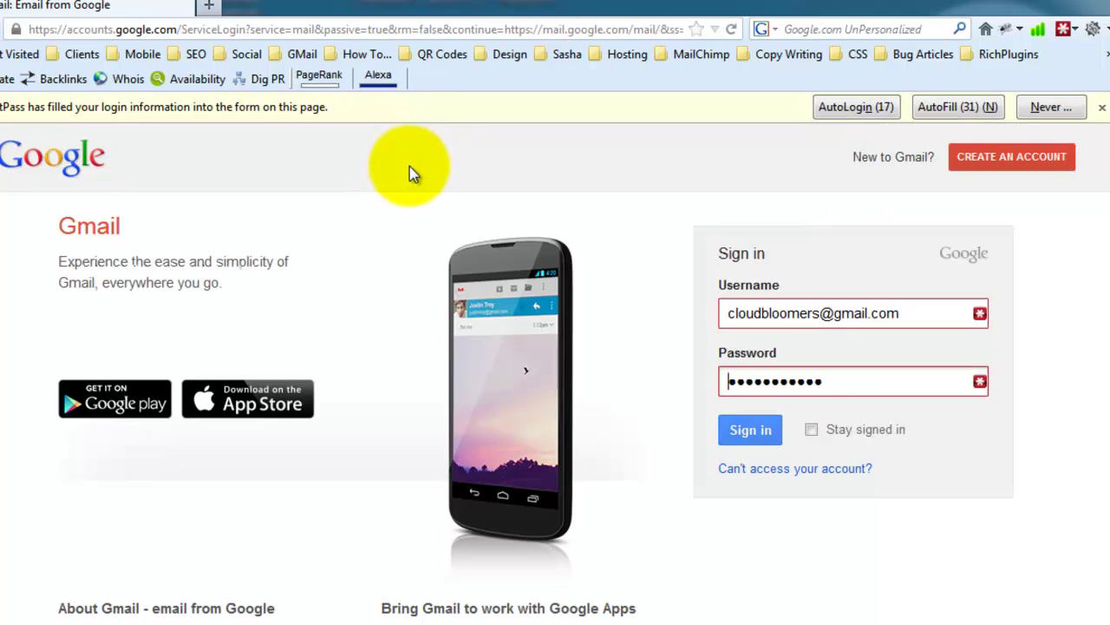
{"action": "left_click", "coordinate": [210, 10]}
{"action": "type", "text": "youtube.com/"}
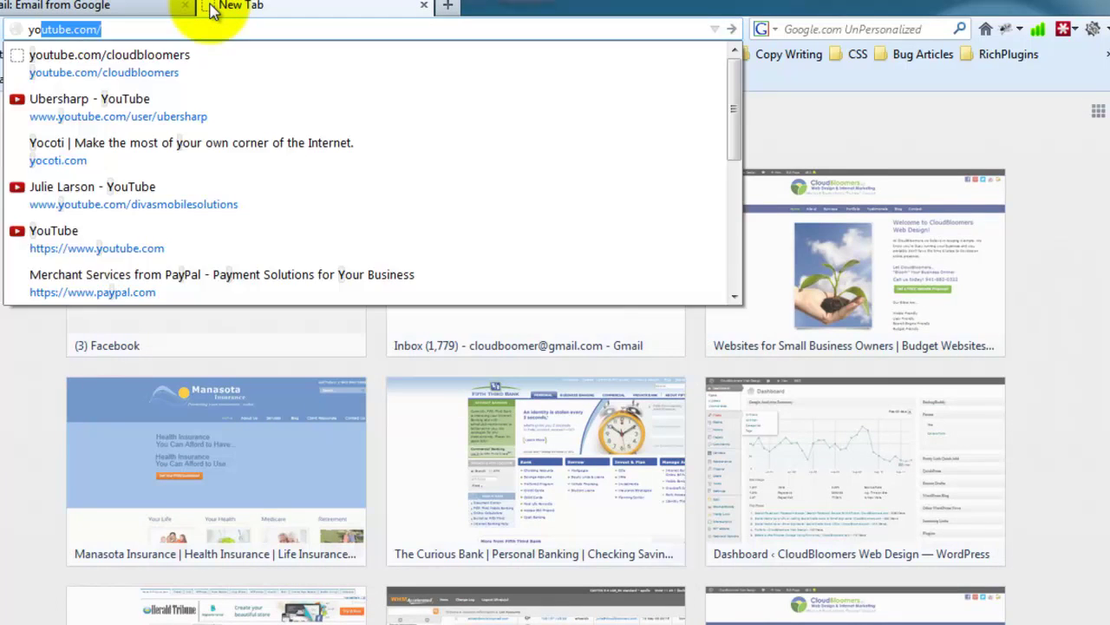
{"action": "key", "text": "Return"}
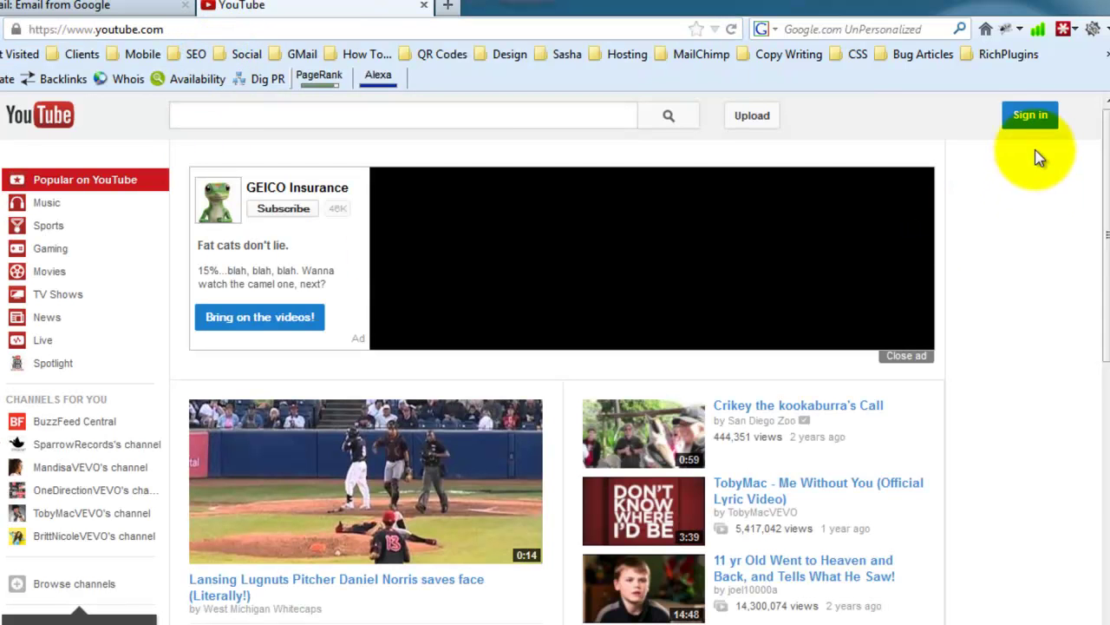
{"action": "left_click", "coordinate": [1044, 119]}
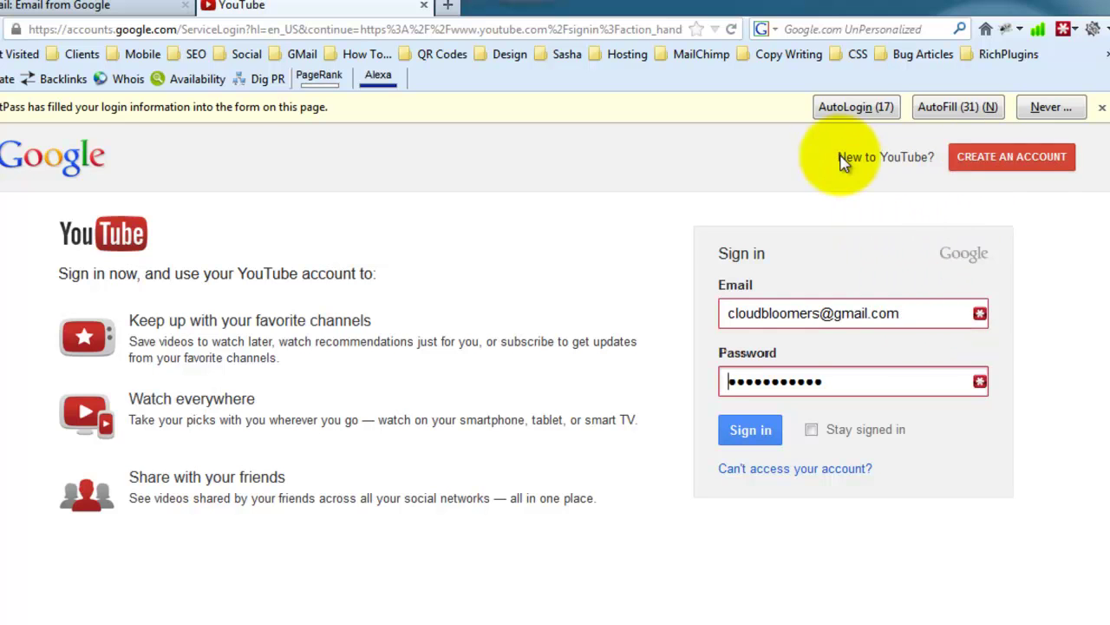
{"action": "left_click", "coordinate": [742, 434]}
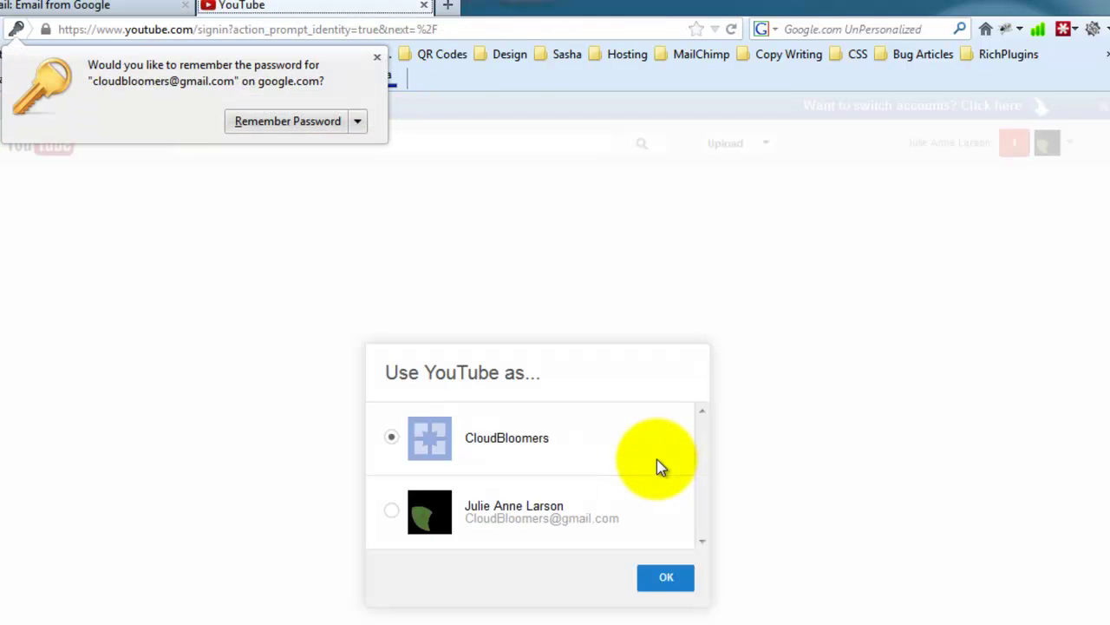
{"action": "left_click", "coordinate": [377, 59]}
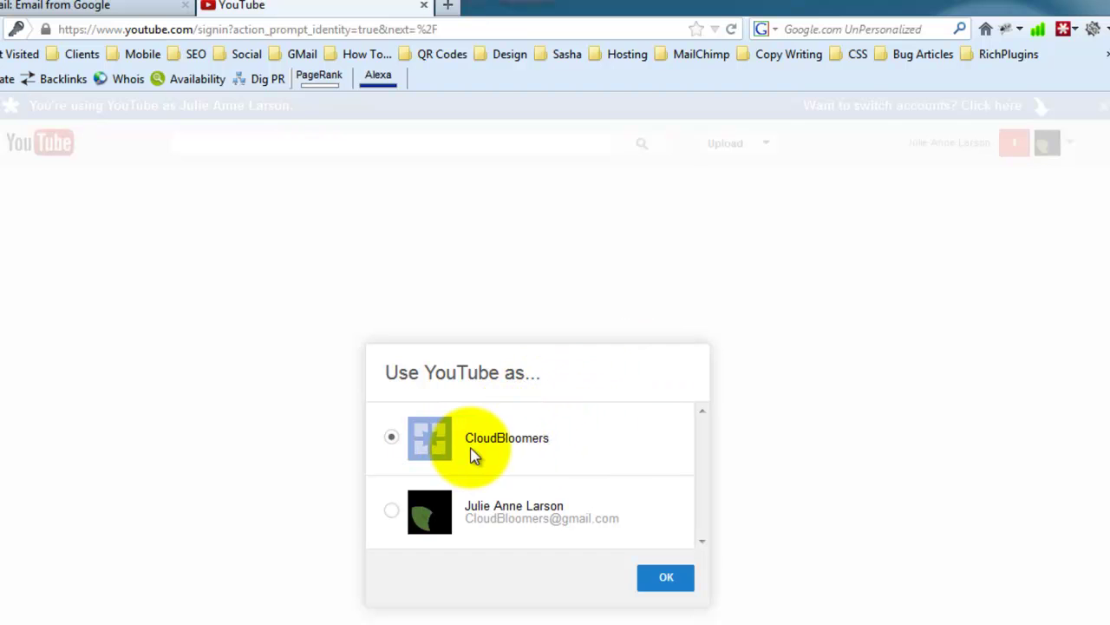
{"action": "left_click", "coordinate": [672, 574]}
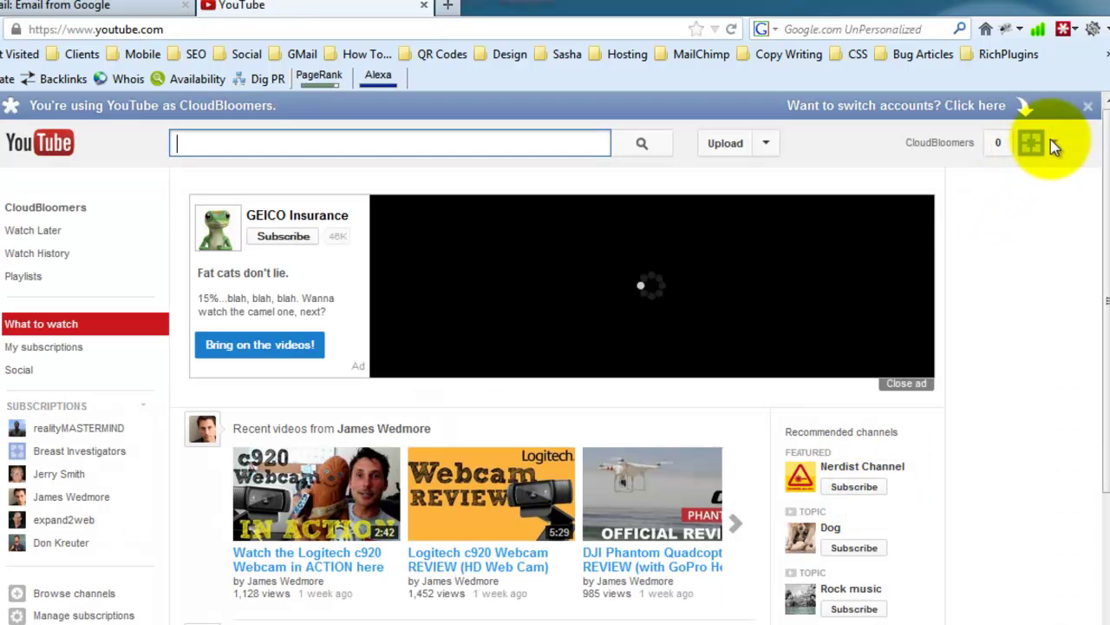
{"action": "left_click", "coordinate": [1055, 148]}
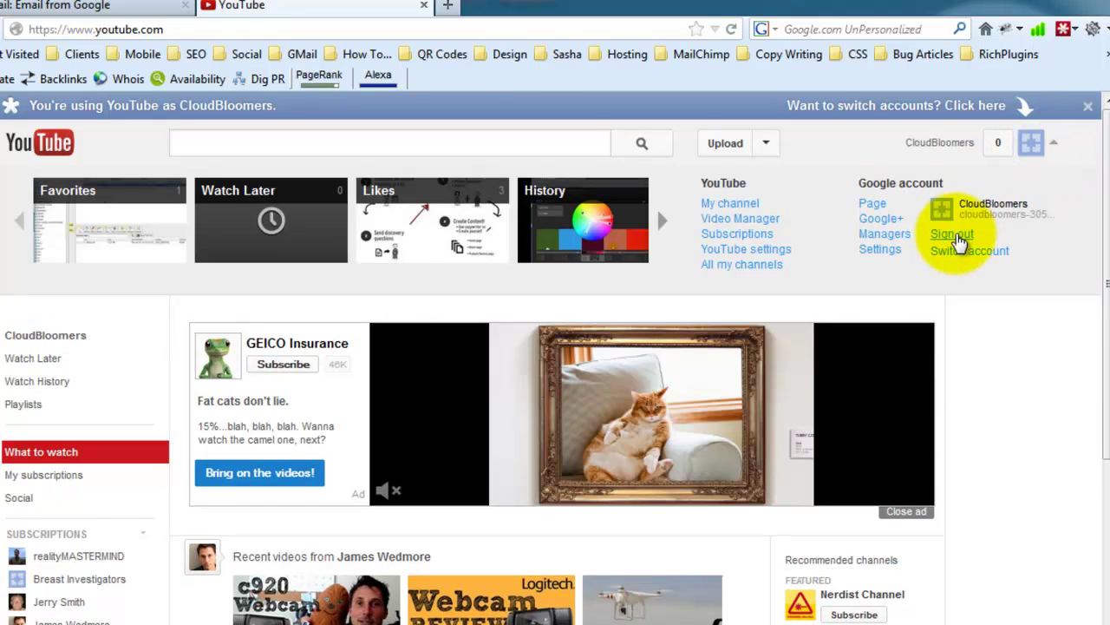
{"action": "left_click", "coordinate": [952, 234]}
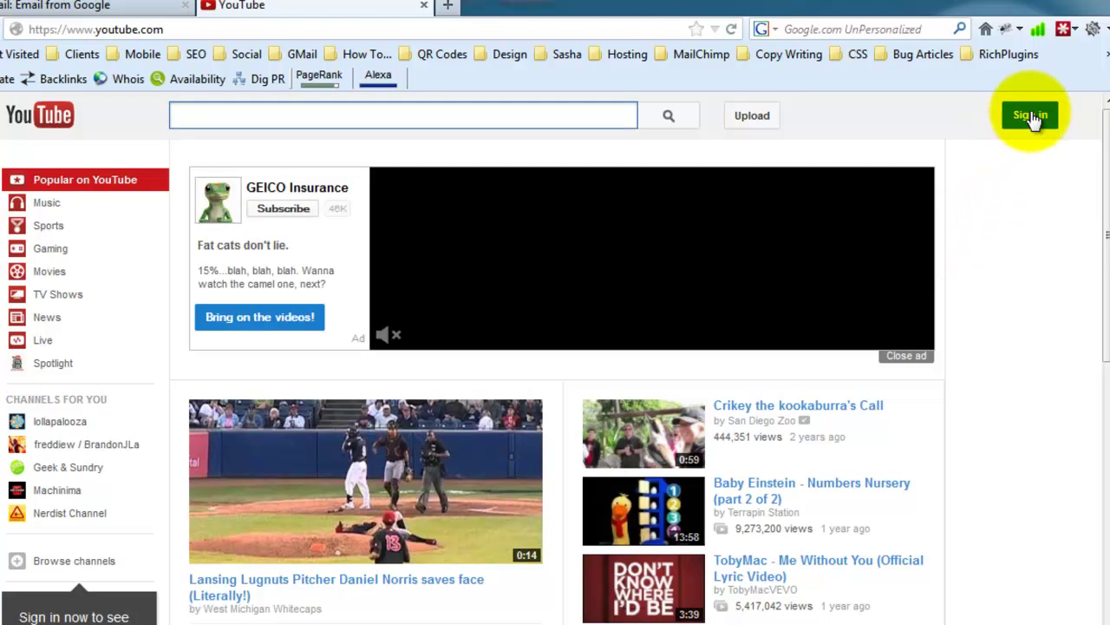
Step: Sign in to YouTube with the client's saved Google account through LastPass AutoLogin
{"action": "left_click", "coordinate": [1031, 117]}
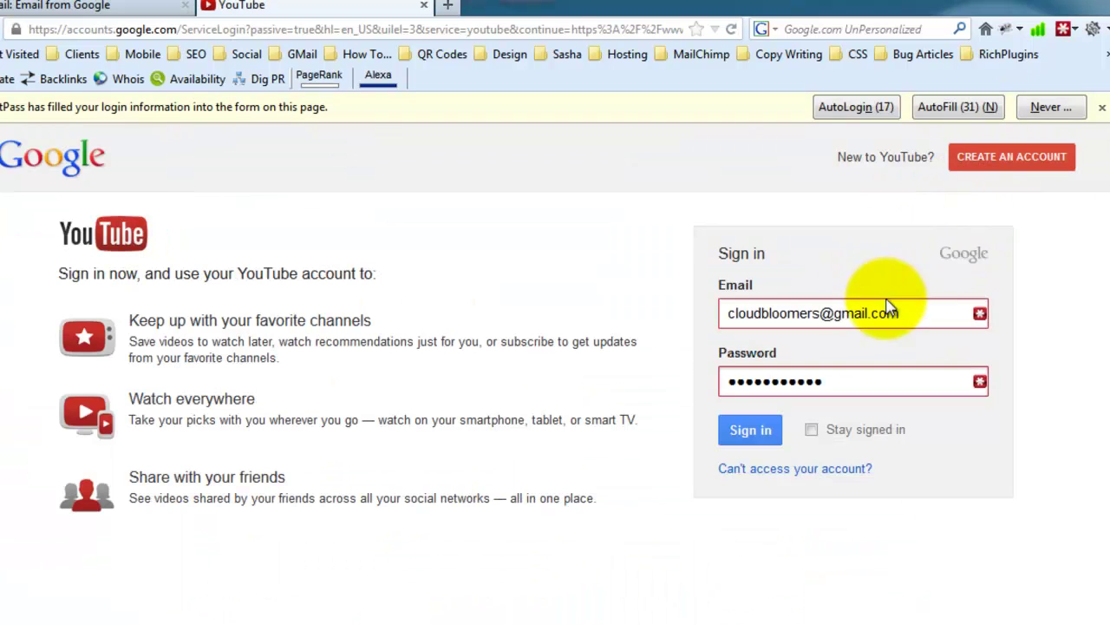
{"action": "left_click", "coordinate": [874, 109]}
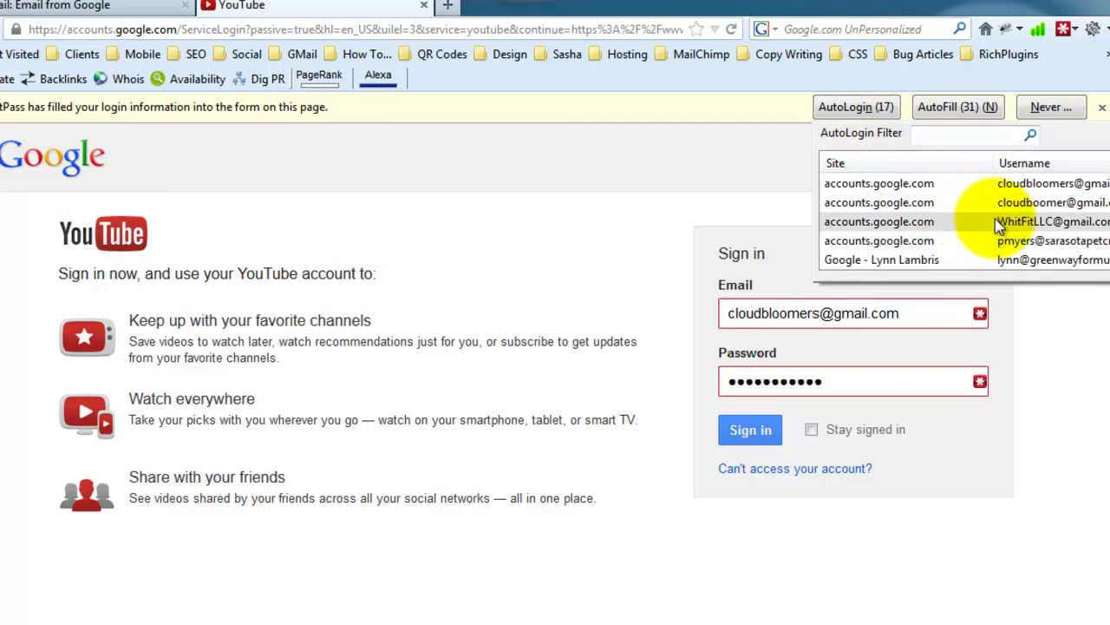
{"action": "left_click", "coordinate": [999, 223]}
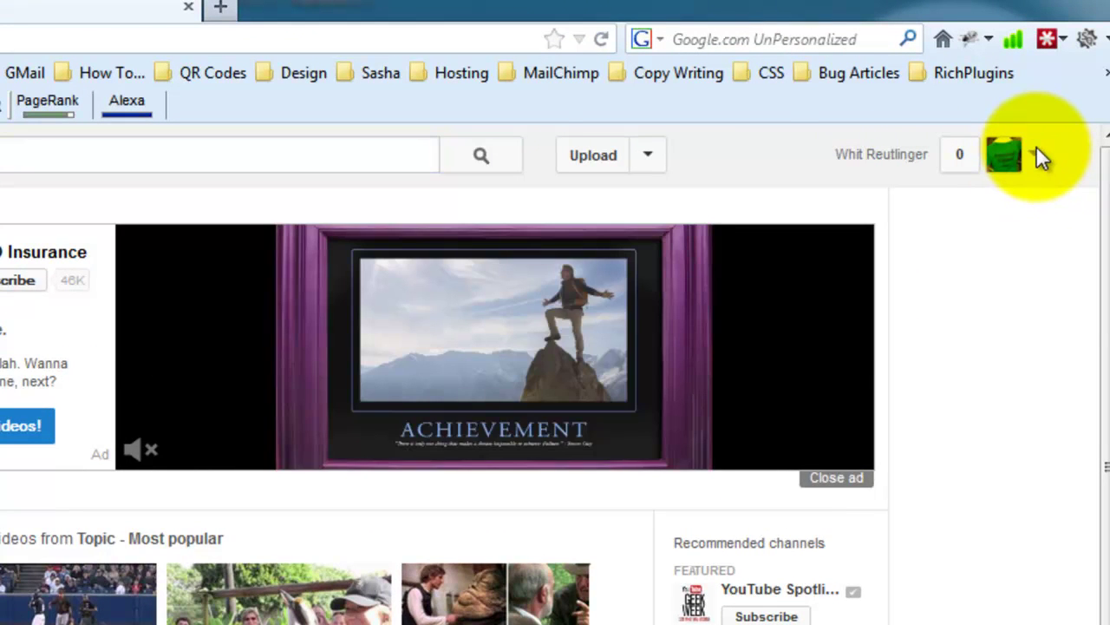
{"action": "left_click", "coordinate": [1040, 157]}
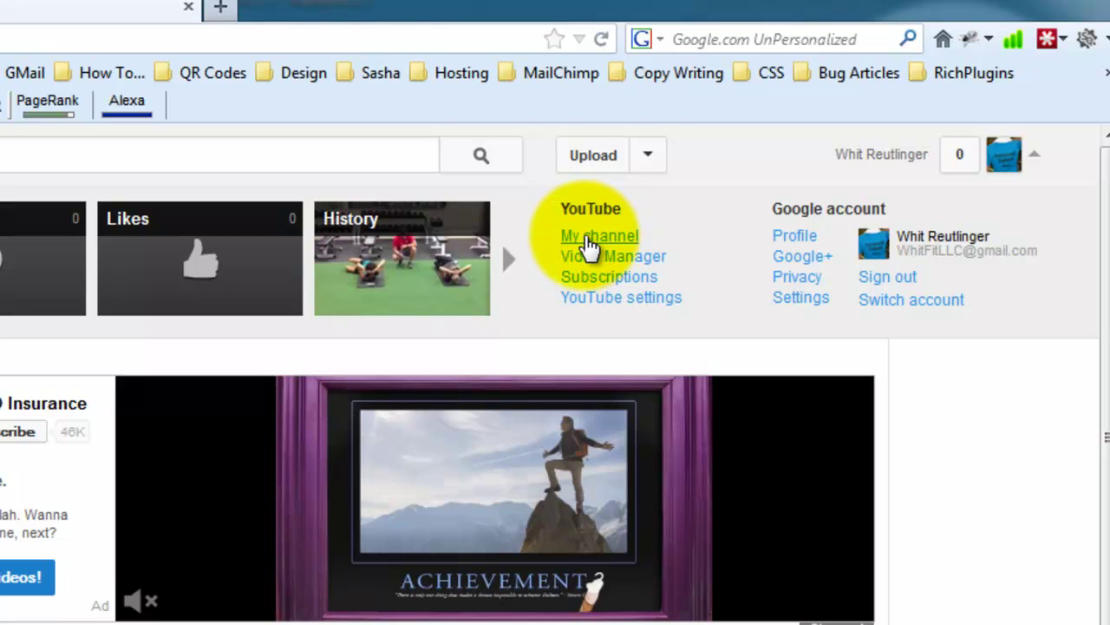
Step: Browse the client's channel activity, then open Video Manager to see its three uploaded videos
{"action": "left_click", "coordinate": [589, 243]}
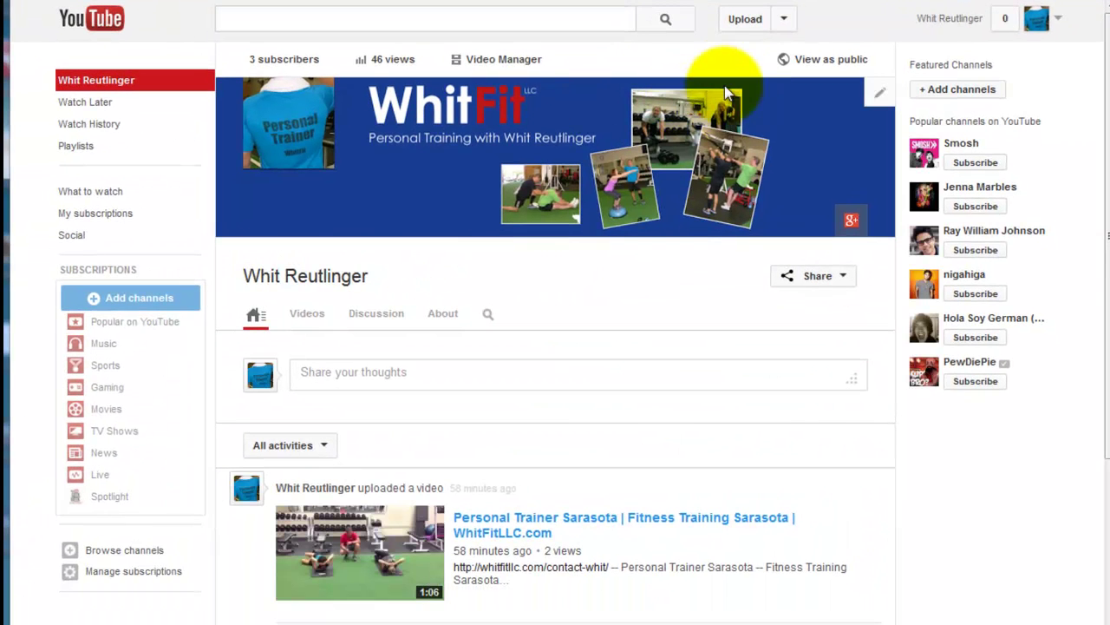
{"action": "scroll", "coordinate": [638, 409], "scroll_direction": "down", "scroll_amount": 3}
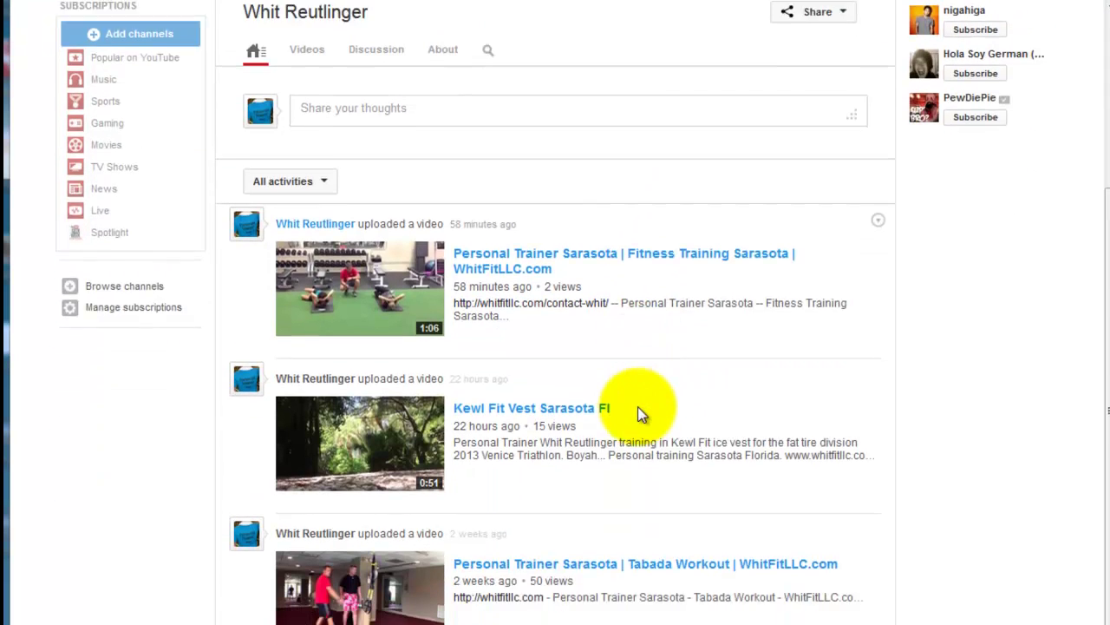
{"action": "scroll", "coordinate": [638, 406], "scroll_direction": "down", "scroll_amount": 1}
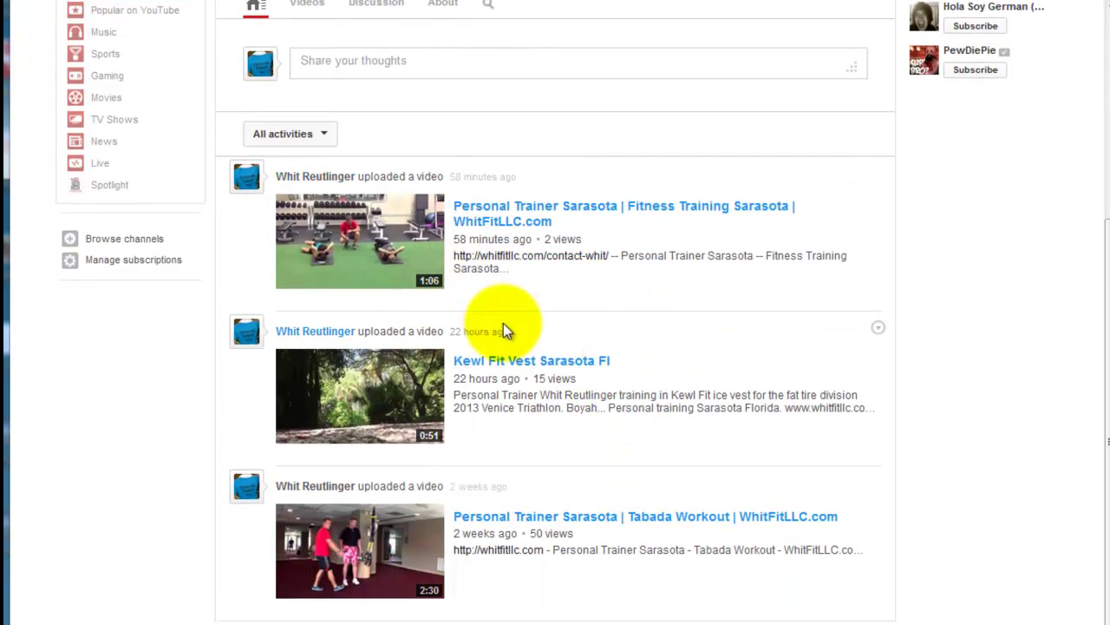
{"action": "scroll", "coordinate": [538, 336], "scroll_direction": "up", "scroll_amount": 2}
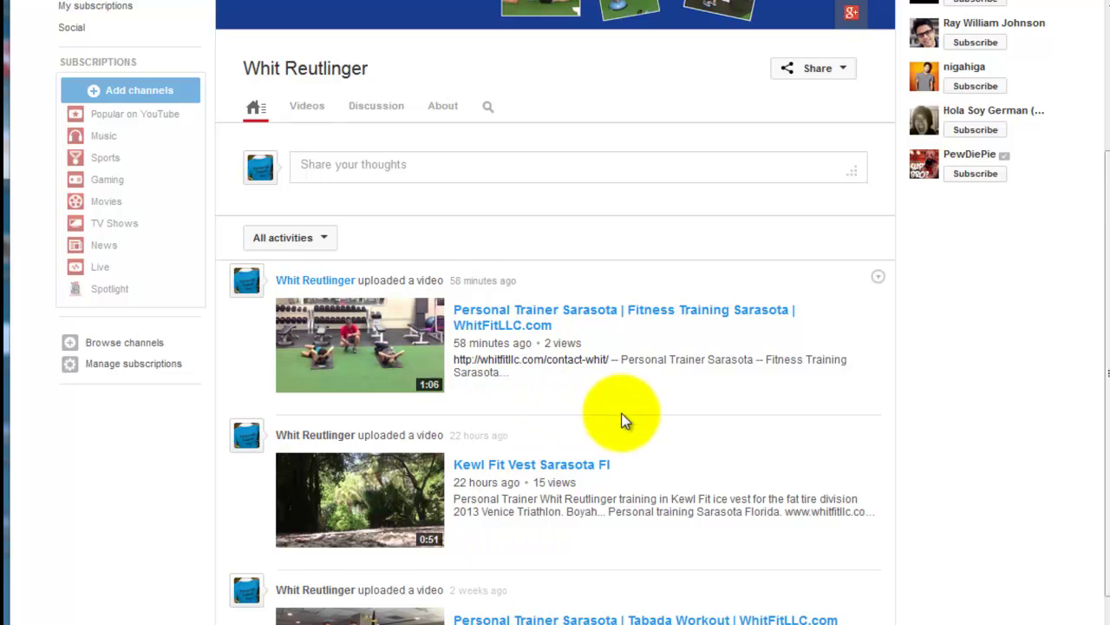
{"action": "scroll", "coordinate": [633, 417], "scroll_direction": "down", "scroll_amount": 3}
{"action": "scroll", "coordinate": [725, 261], "scroll_direction": "up", "scroll_amount": 6}
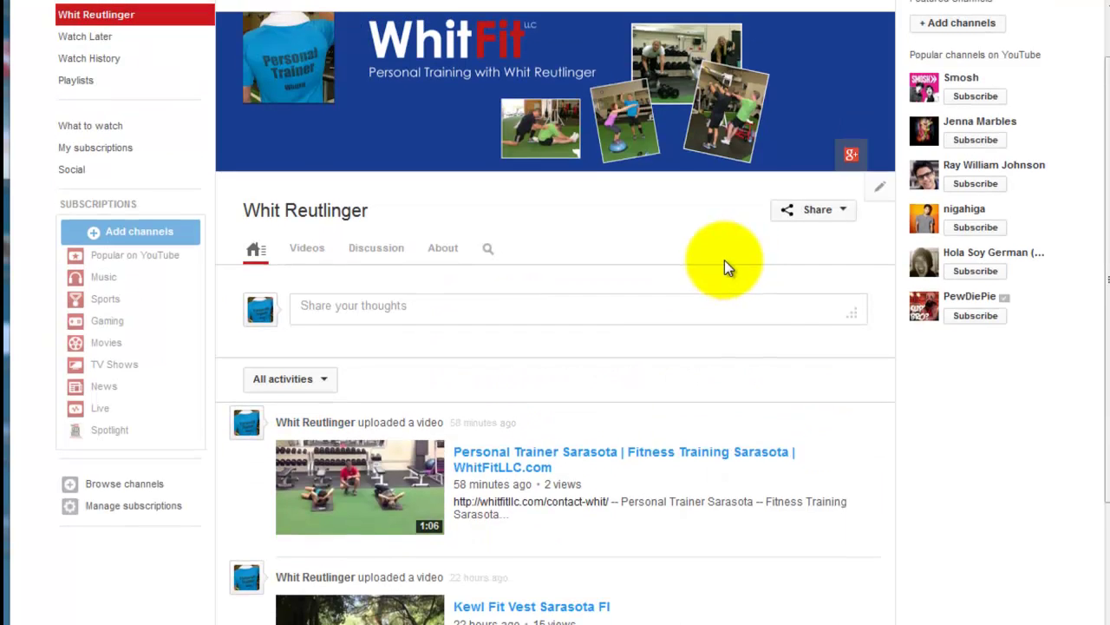
{"action": "scroll", "coordinate": [724, 260], "scroll_direction": "up", "scroll_amount": 1}
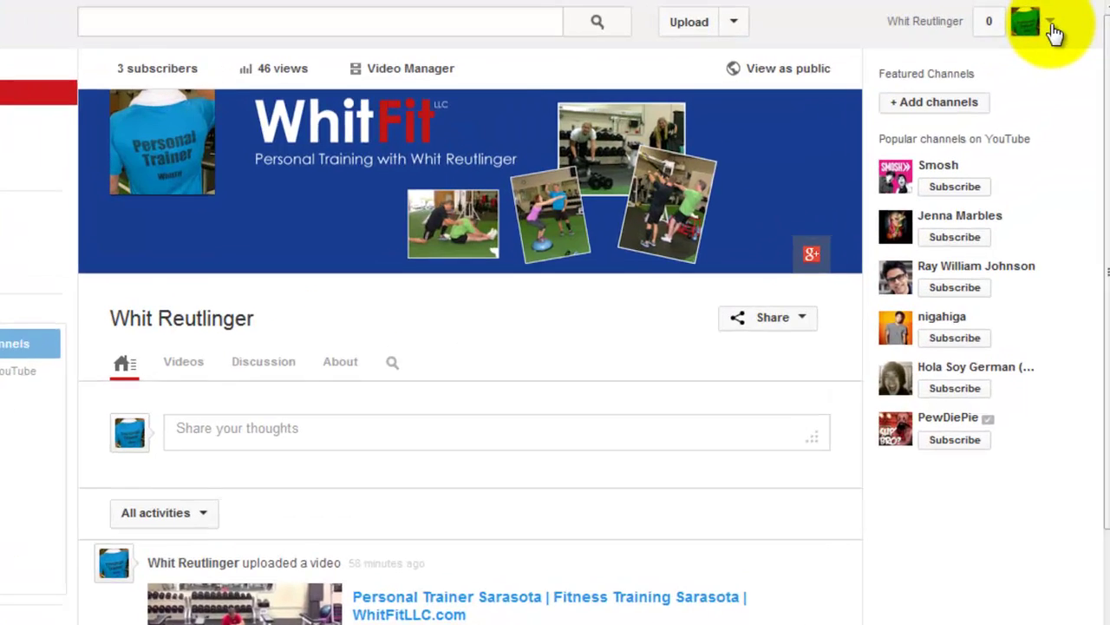
{"action": "left_click", "coordinate": [1037, 19]}
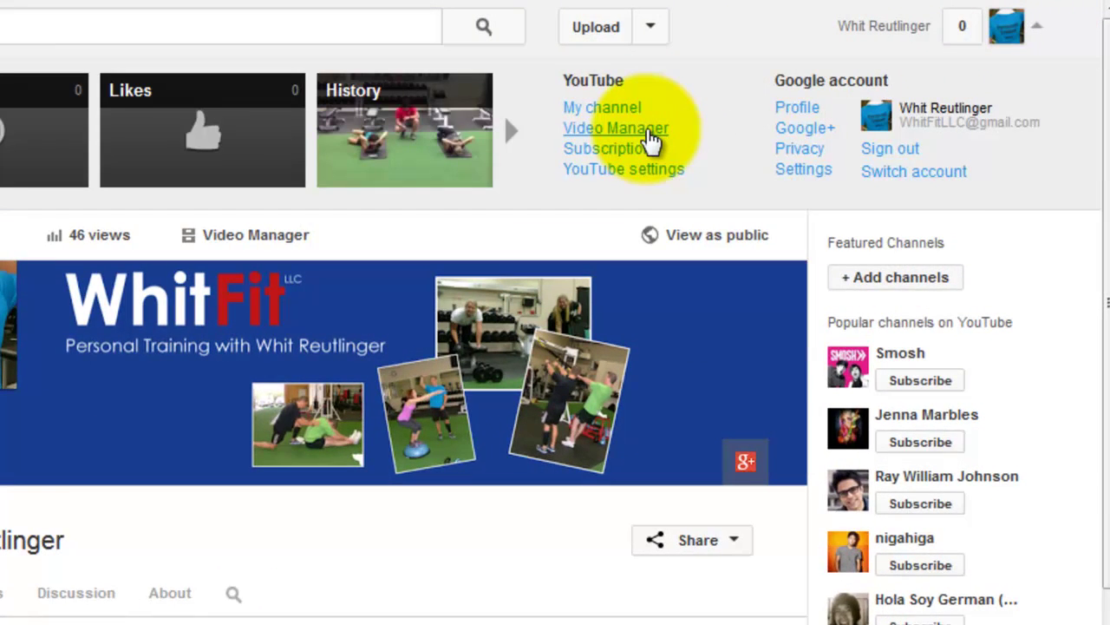
{"action": "left_click", "coordinate": [648, 130]}
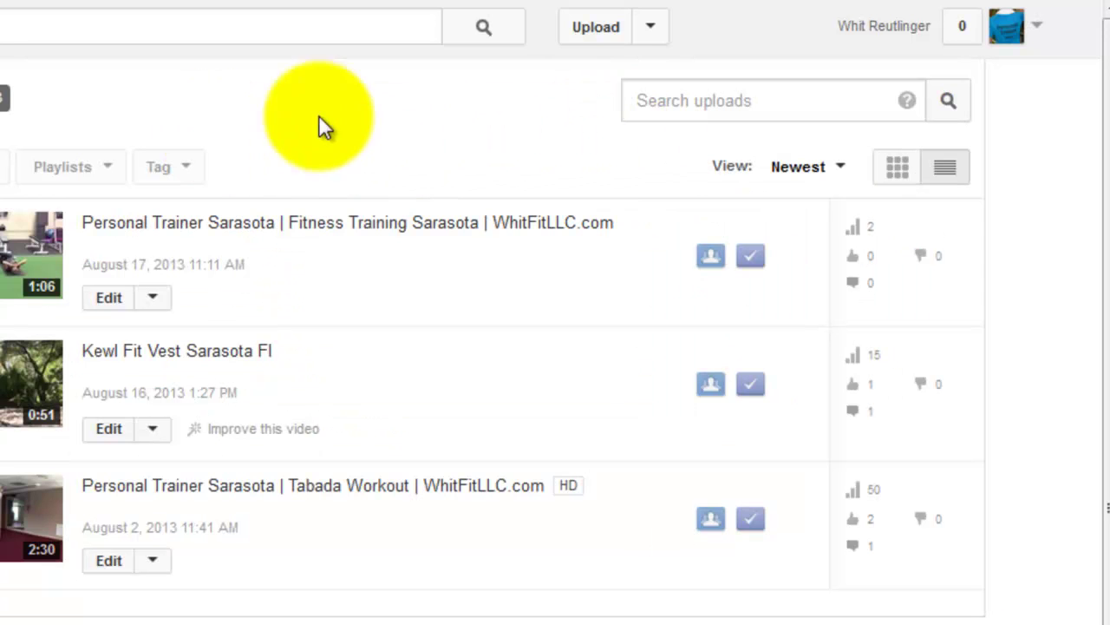
Step: Start uploading IMG_0360(1).MOV from the file picker
{"action": "left_click", "coordinate": [596, 27]}
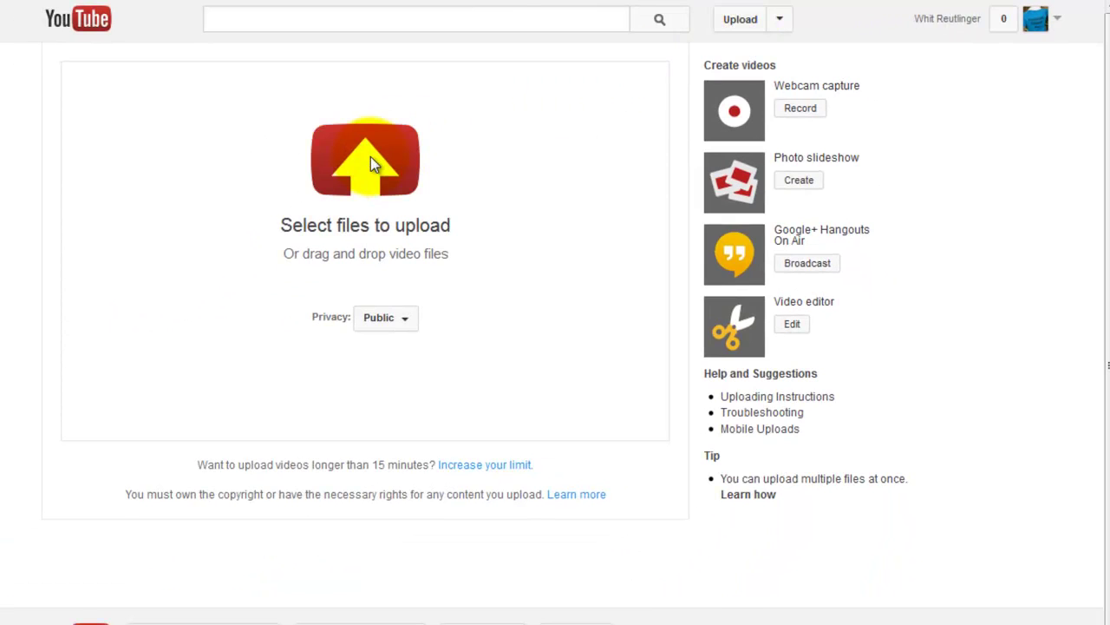
{"action": "left_click", "coordinate": [371, 163]}
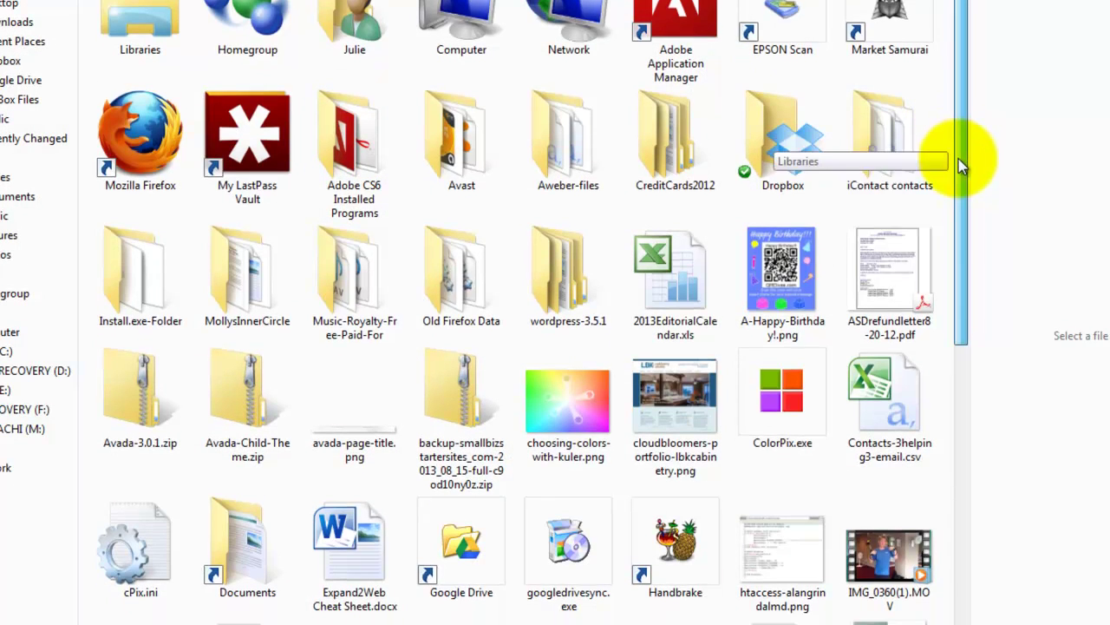
{"action": "left_click_drag", "start_coordinate": [961, 159], "coordinate": [946, 237]}
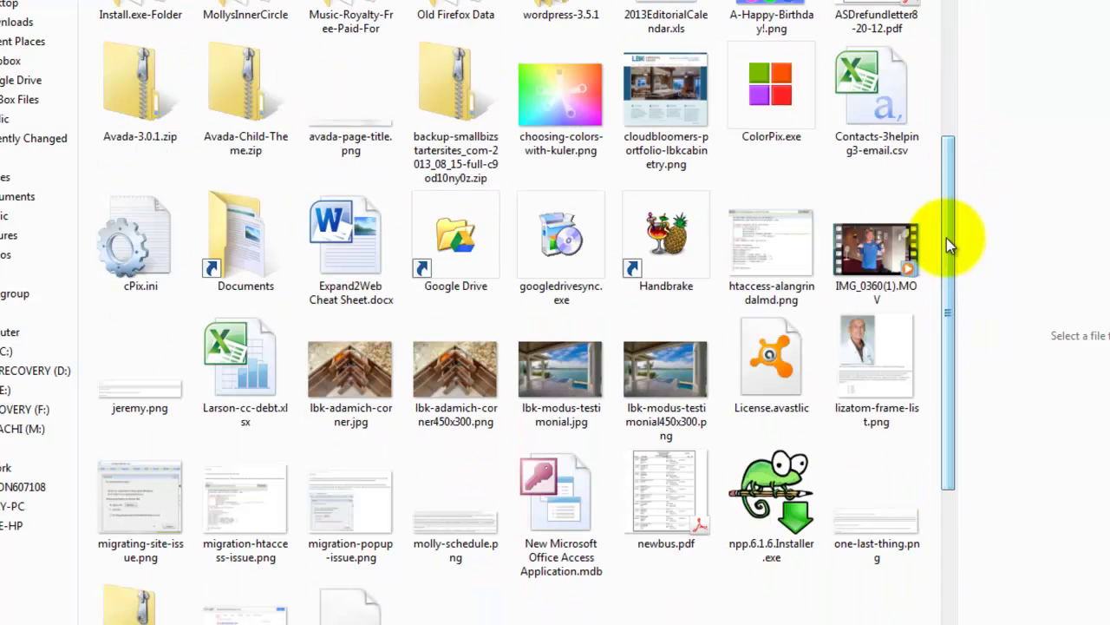
{"action": "double_click", "coordinate": [877, 250]}
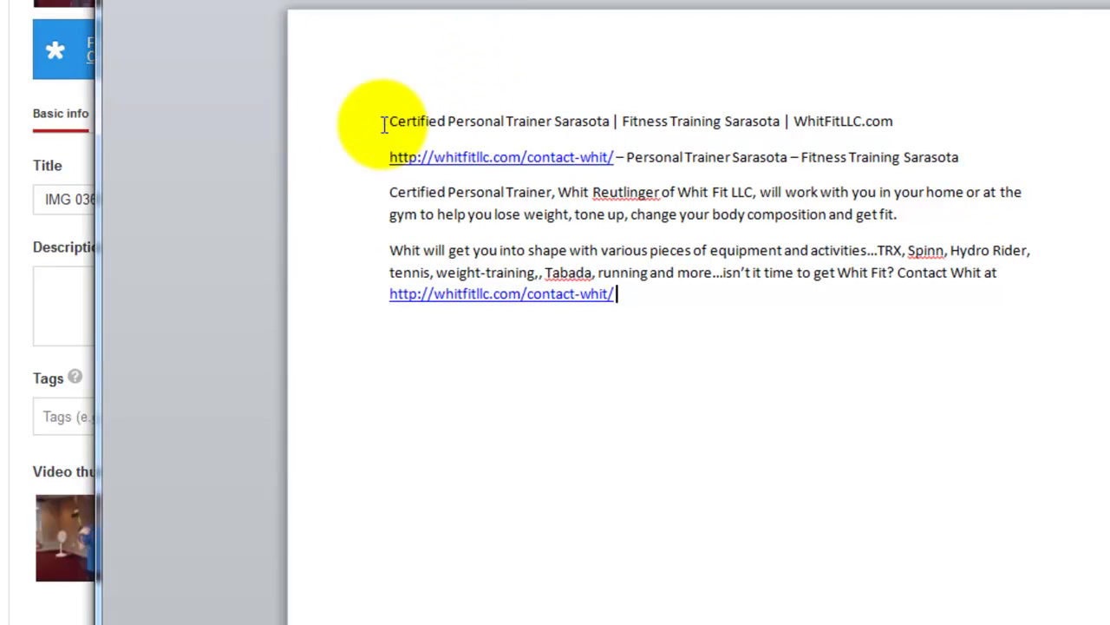
Step: Copy the Word line 'Certified Personal Trainer Sarasota | Fitness Training Sarasota | WhitFitLLC.com'
{"action": "left_click_drag", "start_coordinate": [390, 123], "coordinate": [594, 126]}
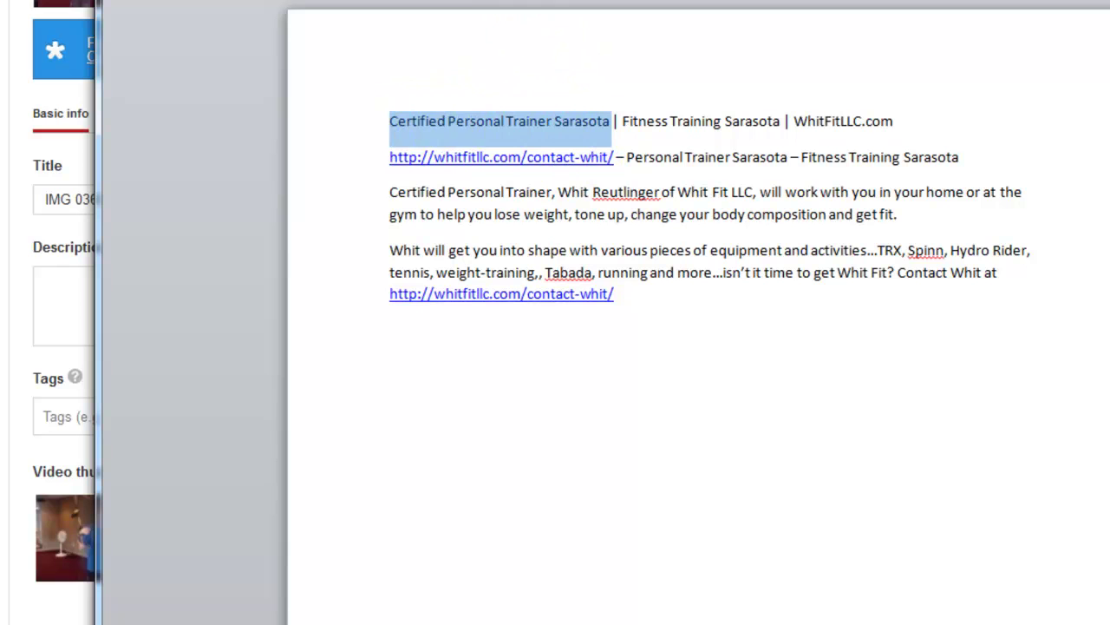
{"action": "left_click", "coordinate": [446, 121]}
{"action": "left_click_drag", "start_coordinate": [391, 120], "coordinate": [880, 128]}
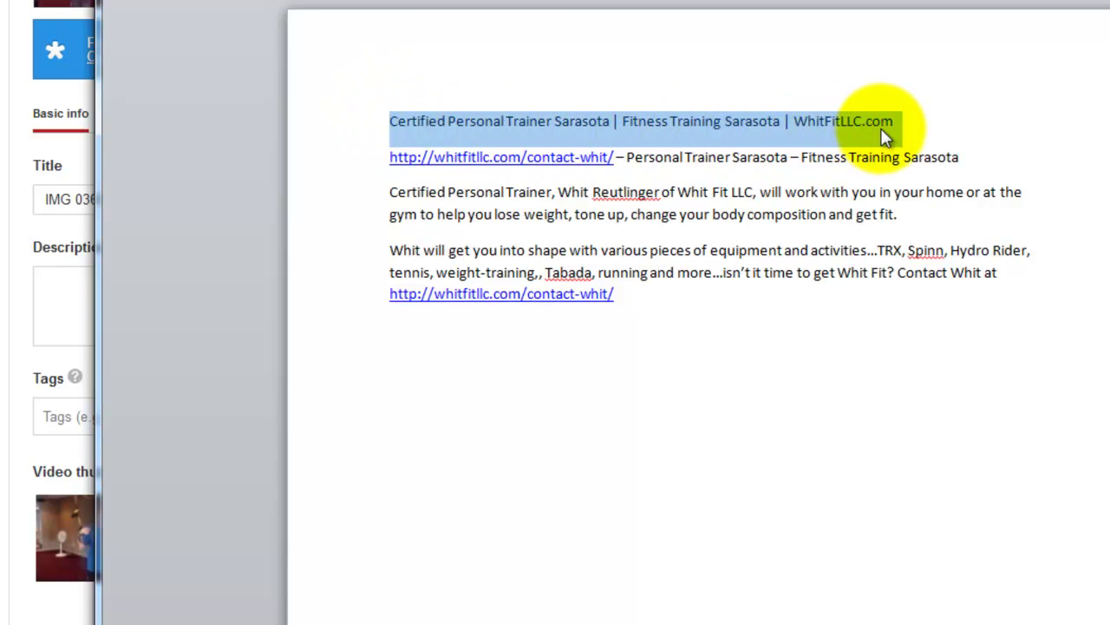
{"action": "right_click", "coordinate": [842, 134]}
{"action": "left_click", "coordinate": [883, 166]}
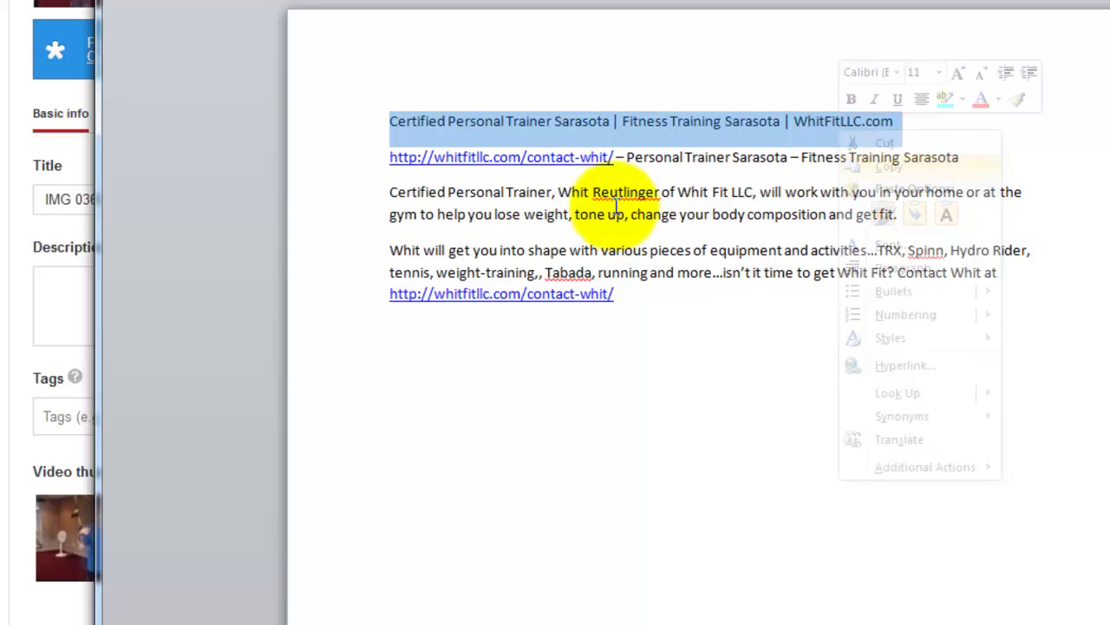
Step: Replace the placeholder title IMG 03601) with the pasted keyword title
{"action": "left_click", "coordinate": [19, 324]}
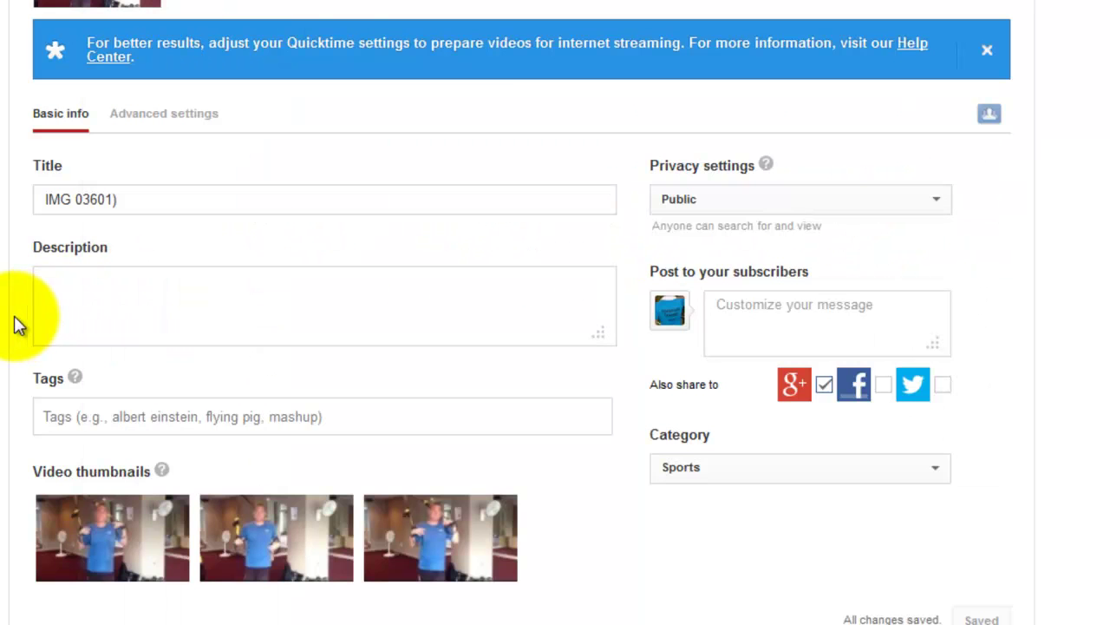
{"action": "left_click_drag", "start_coordinate": [154, 201], "coordinate": [1, 197]}
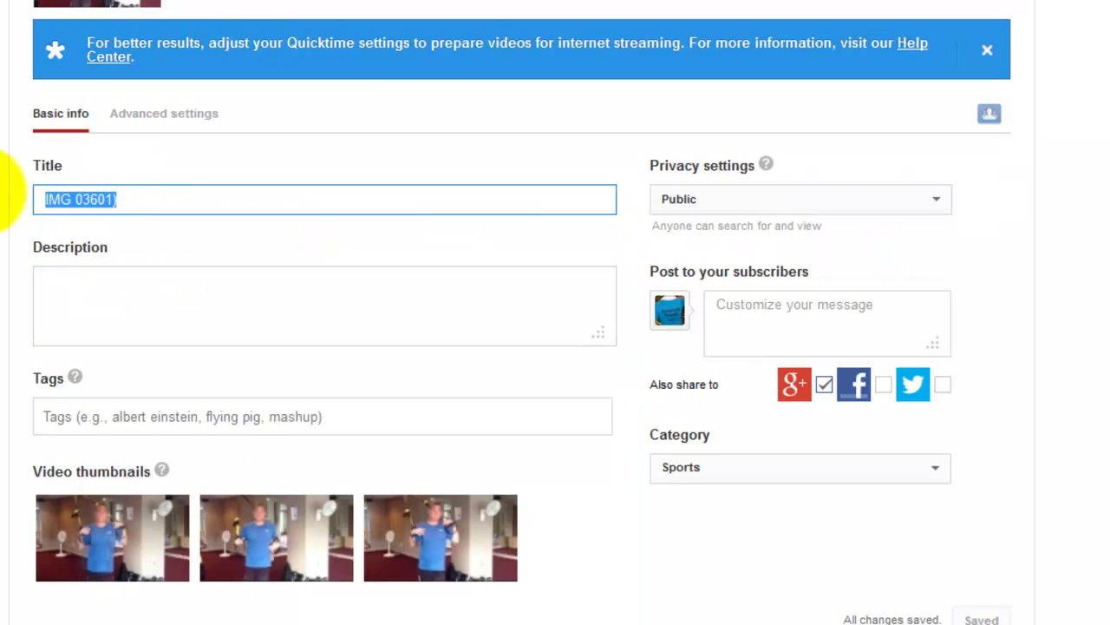
{"action": "key", "text": "BackSpace"}
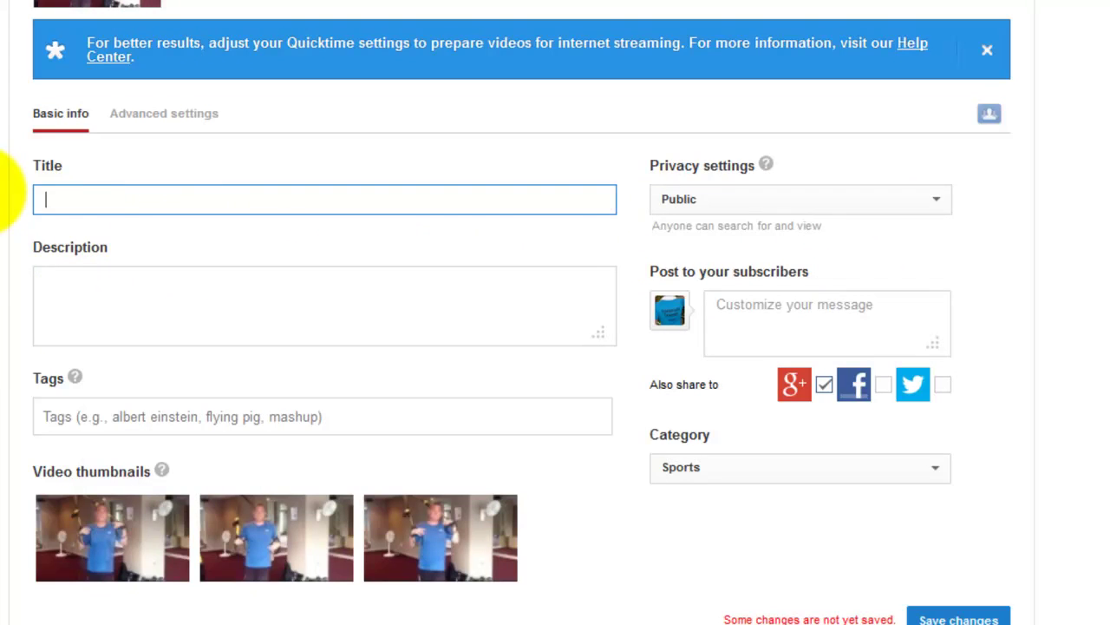
{"action": "right_click", "coordinate": [175, 203]}
{"action": "left_click", "coordinate": [229, 316]}
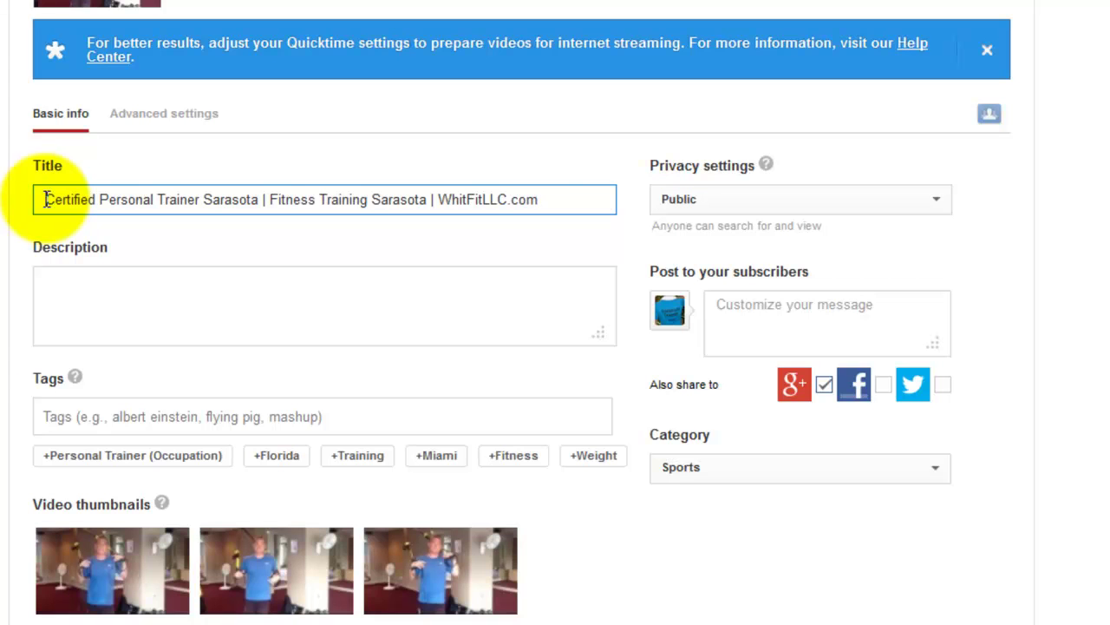
Step: Review the title's keyword phrases and drag the description box taller
{"action": "left_click_drag", "start_coordinate": [45, 199], "coordinate": [252, 204]}
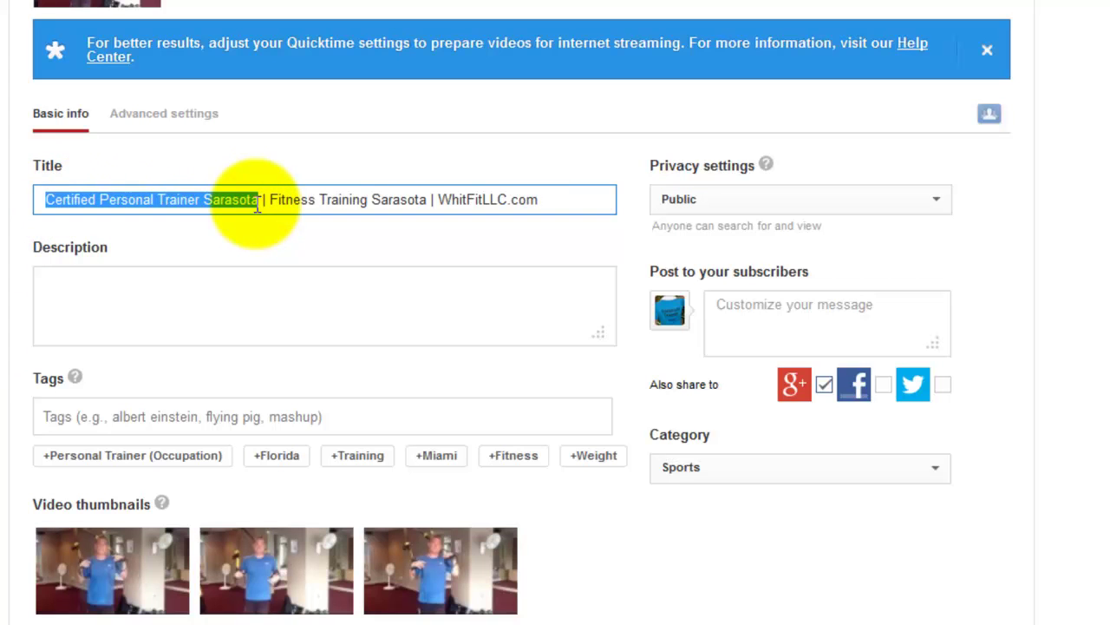
{"action": "key", "text": "Tab"}
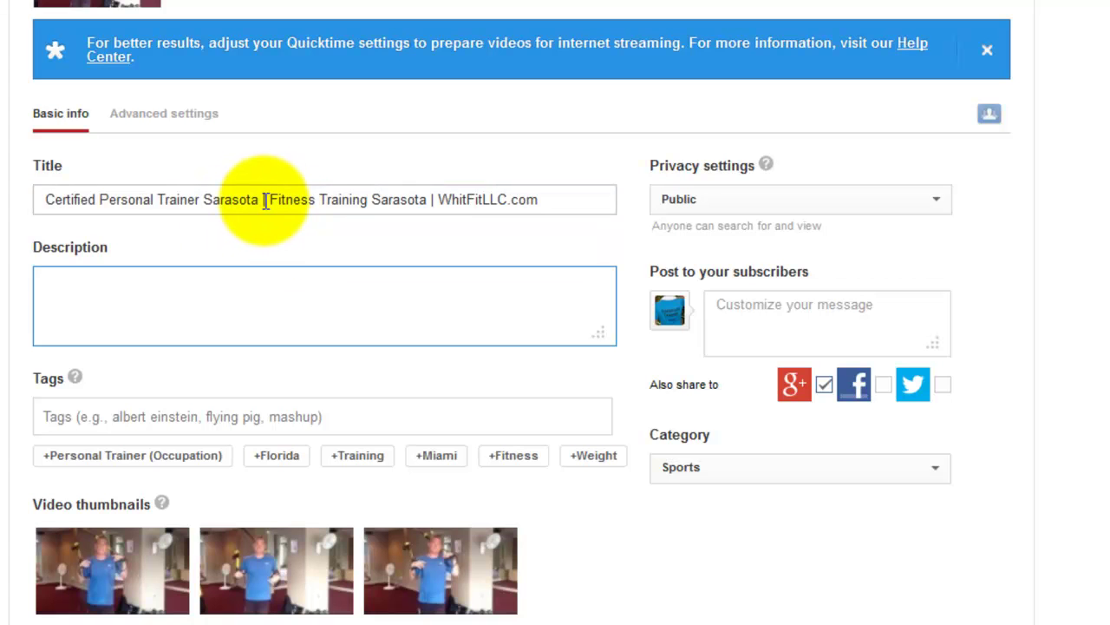
{"action": "left_click_drag", "start_coordinate": [265, 200], "coordinate": [542, 201]}
{"action": "left_click", "coordinate": [425, 267]}
{"action": "left_click", "coordinate": [440, 200]}
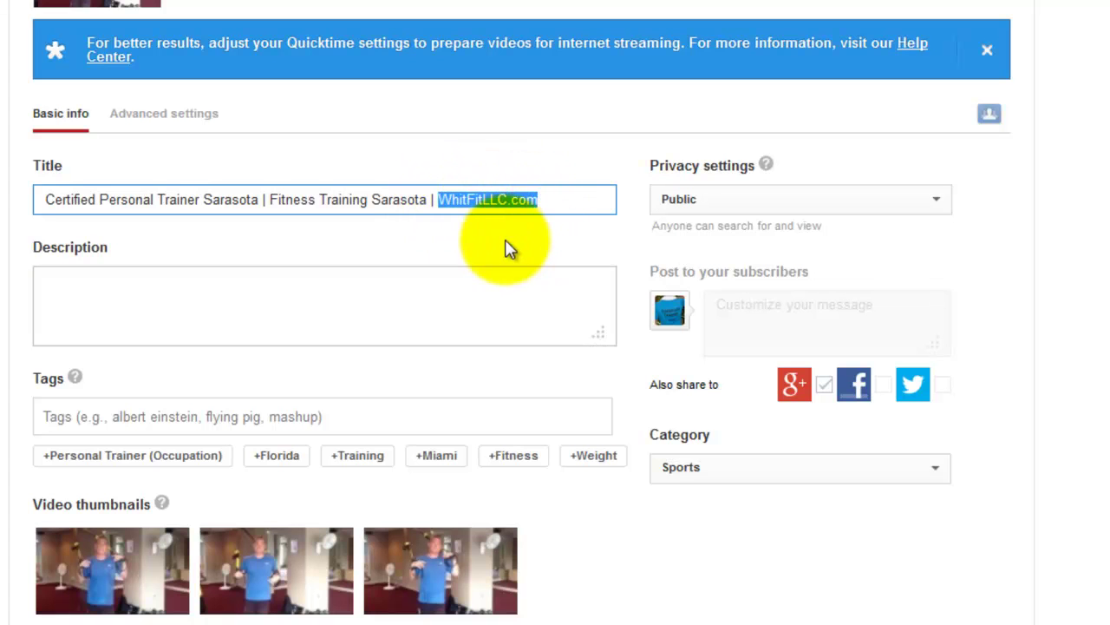
{"action": "left_click", "coordinate": [449, 245]}
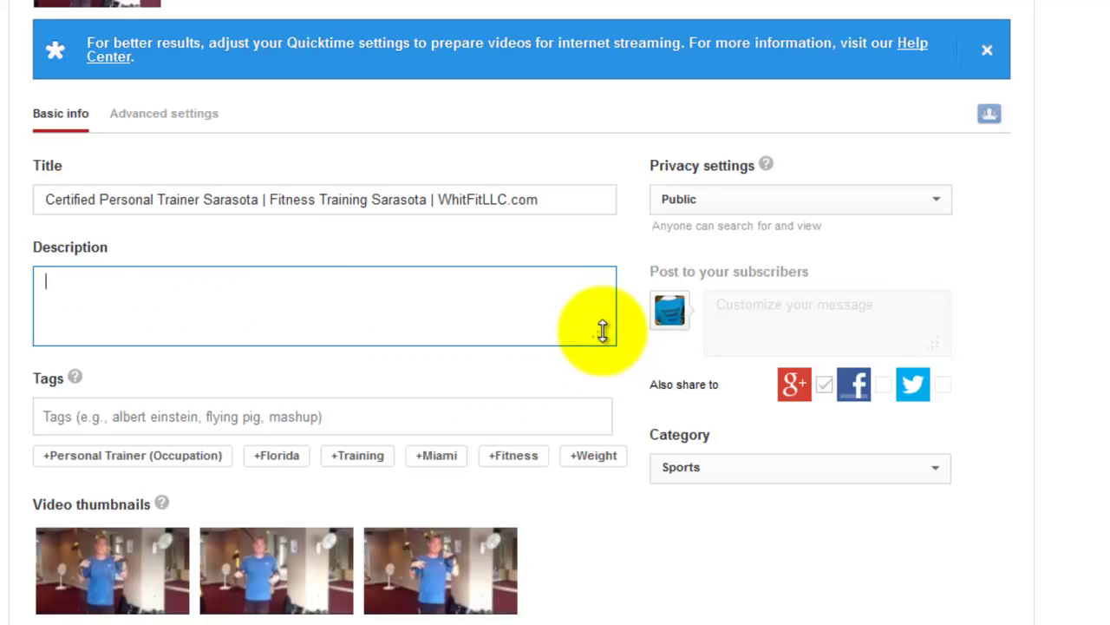
{"action": "left_click_drag", "start_coordinate": [600, 332], "coordinate": [608, 438]}
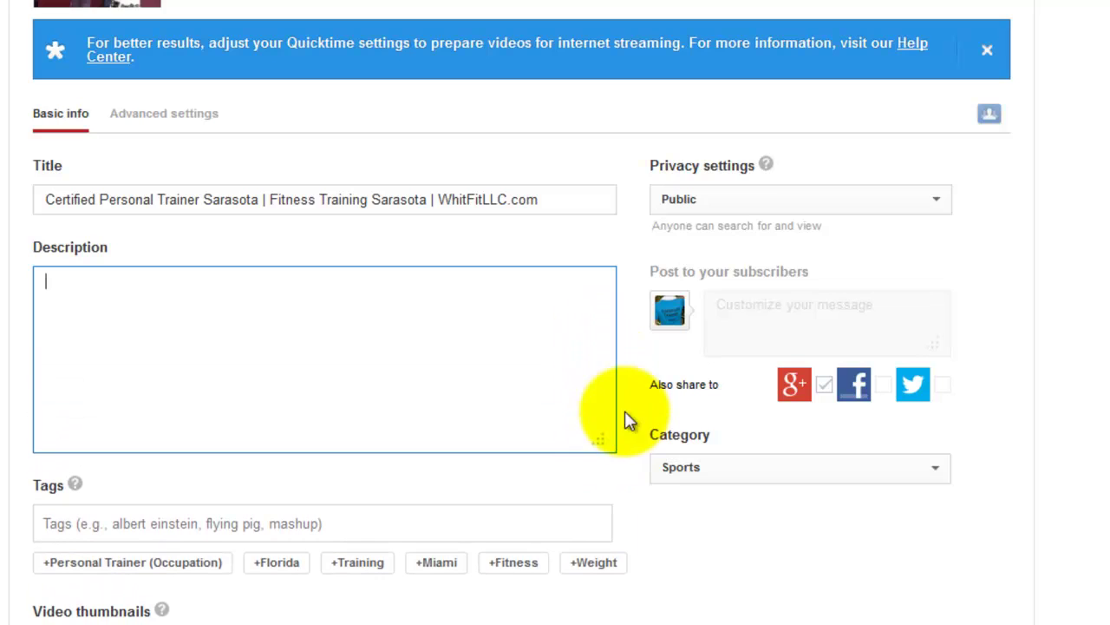
Step: Copy the Word description text from the first contact-page link through the closing link
{"action": "key", "text": "alt+Tab"}
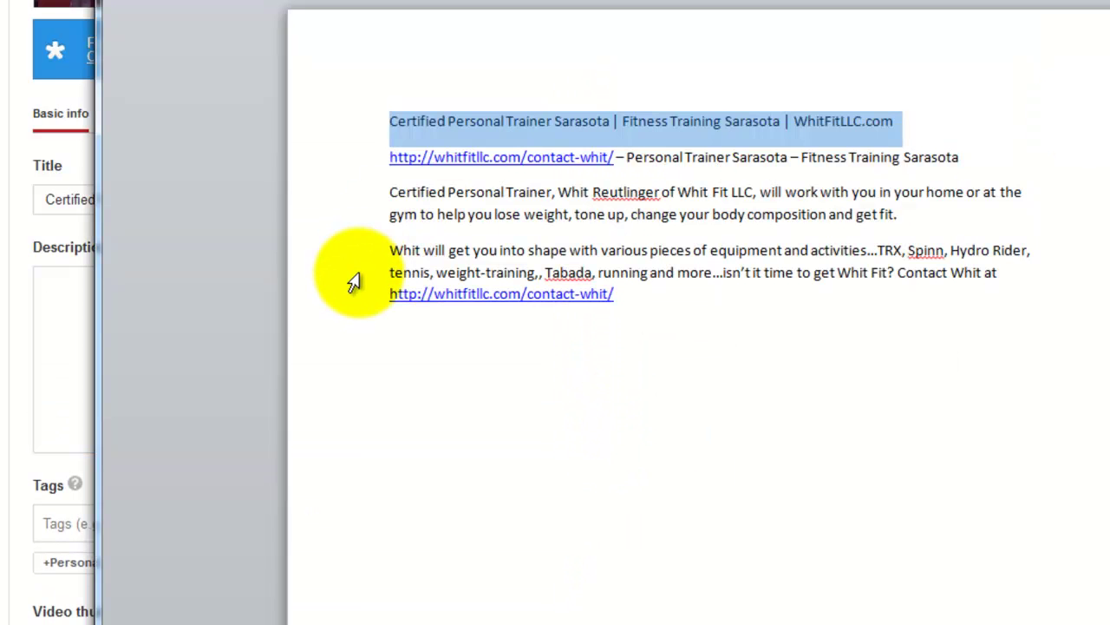
{"action": "double_click", "coordinate": [354, 279]}
{"action": "left_click", "coordinate": [389, 158]}
{"action": "left_click_drag", "start_coordinate": [389, 158], "coordinate": [628, 302]}
{"action": "right_click", "coordinate": [518, 236]}
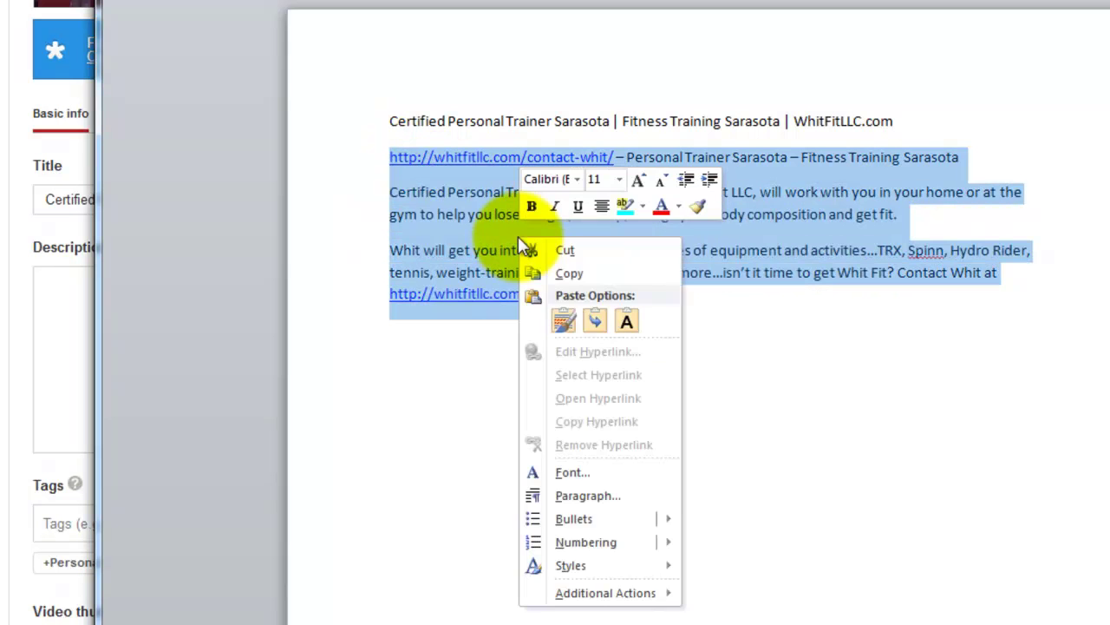
{"action": "left_click", "coordinate": [568, 273]}
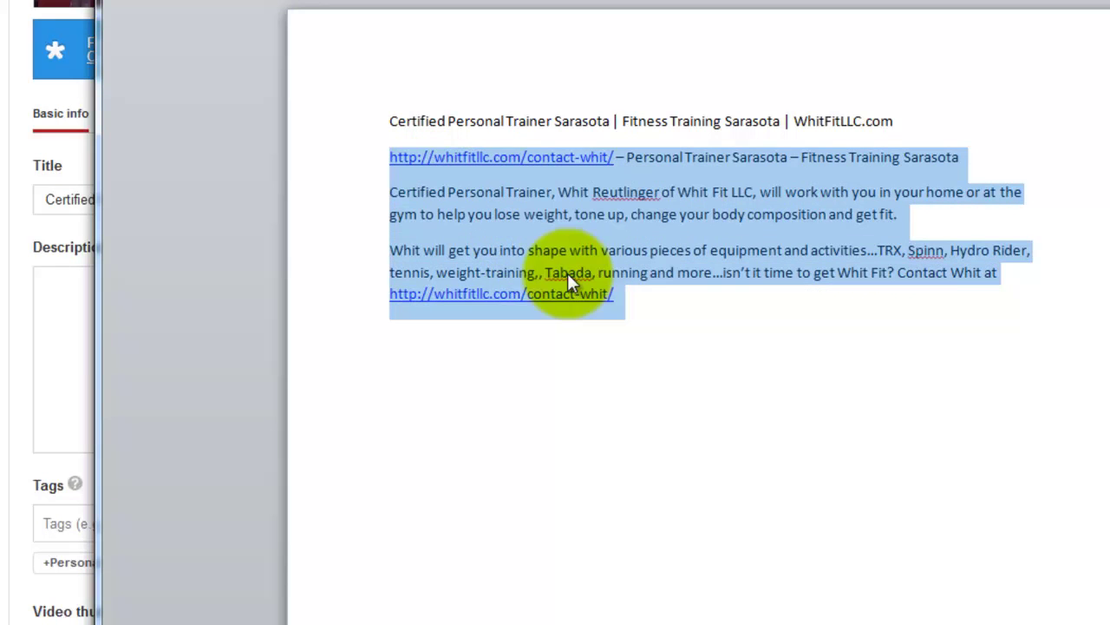
{"action": "left_click", "coordinate": [66, 329]}
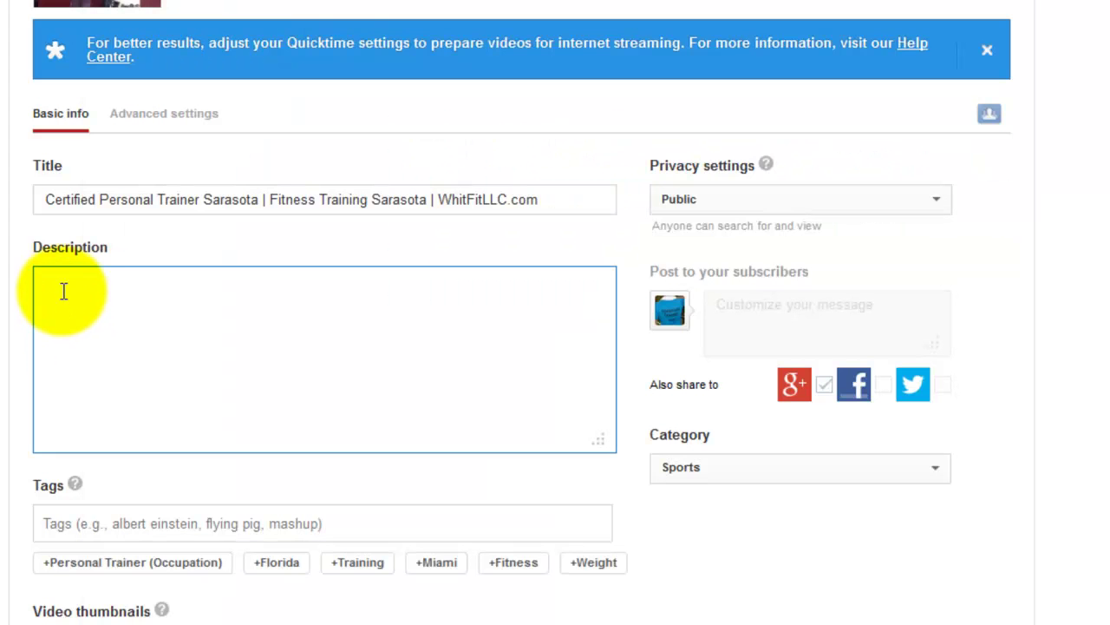
Step: Paste the WhitFit description and add a blank line after its opening link line
{"action": "right_click", "coordinate": [63, 292]}
{"action": "left_click", "coordinate": [115, 407]}
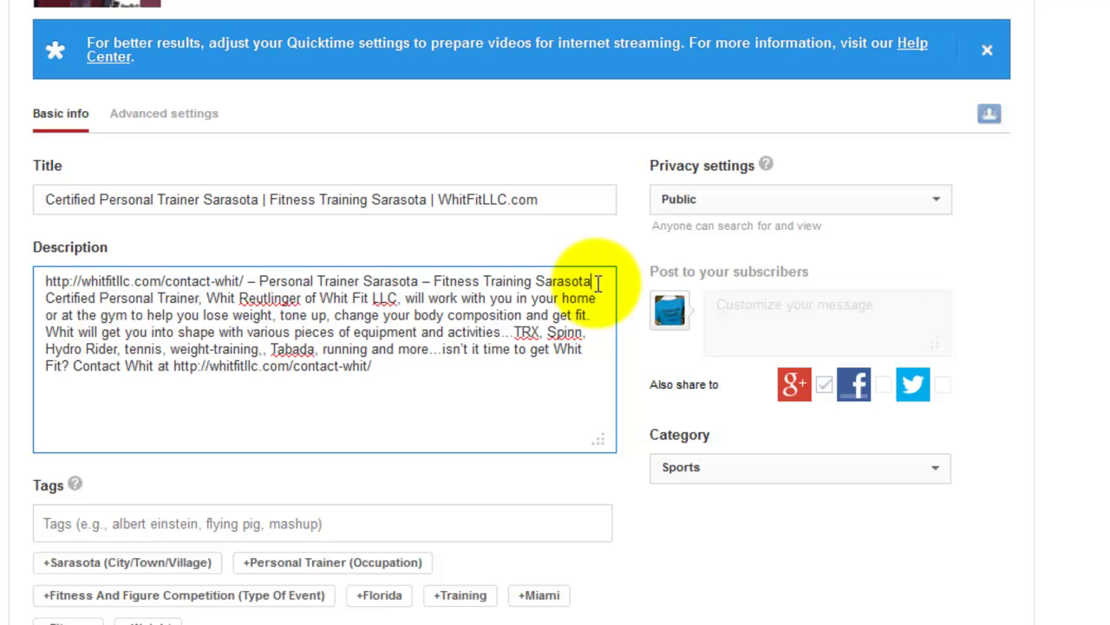
{"action": "key", "text": "Return"}
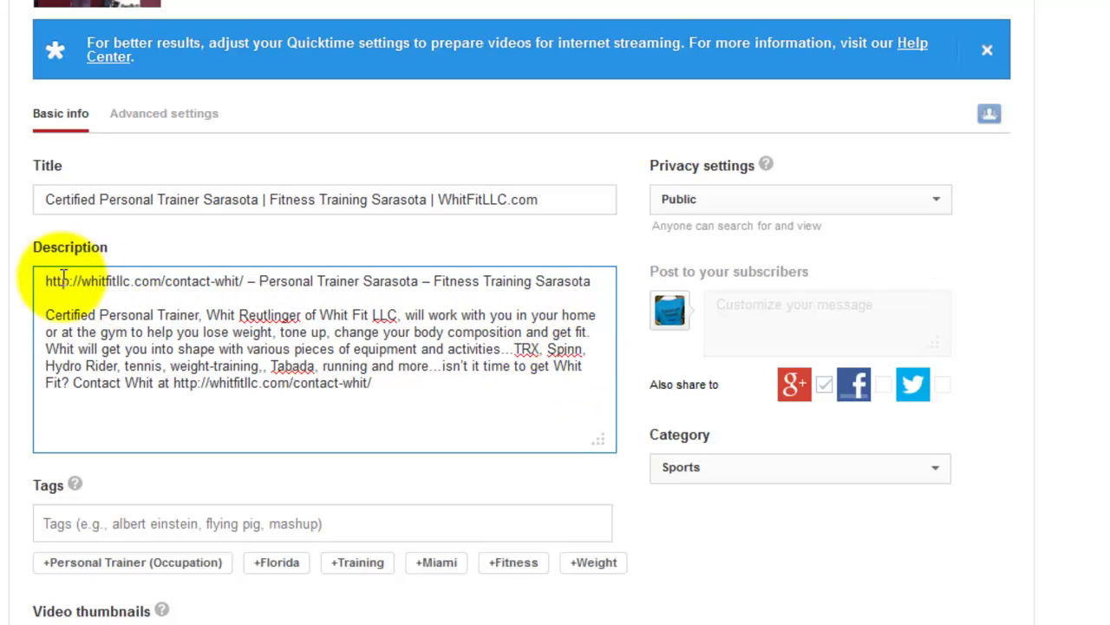
{"action": "left_click_drag", "start_coordinate": [45, 281], "coordinate": [247, 280]}
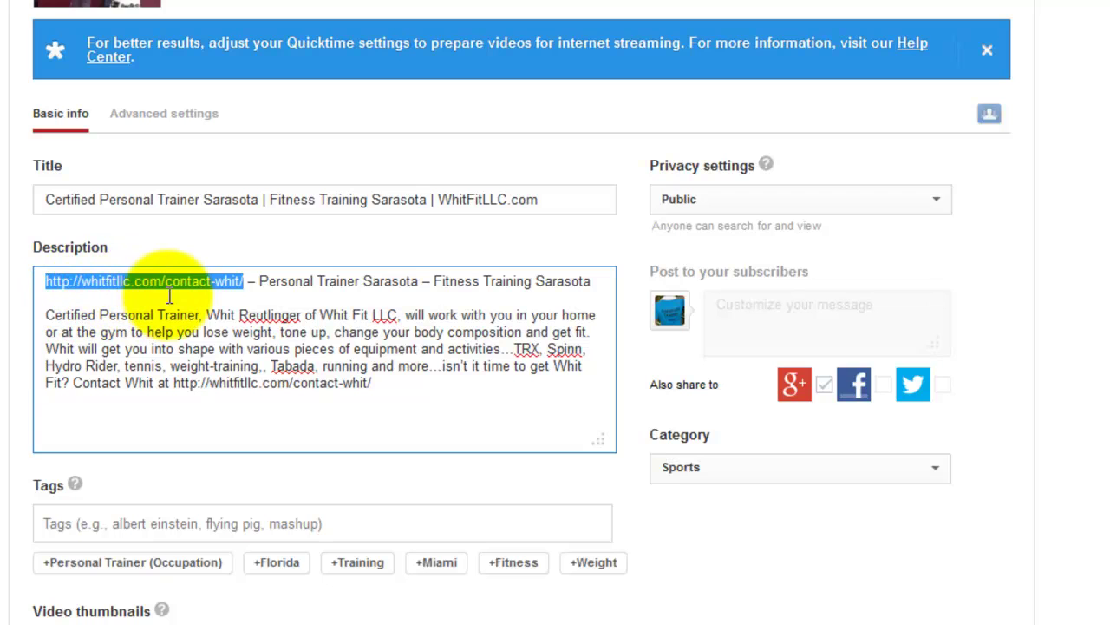
{"action": "left_click", "coordinate": [245, 291]}
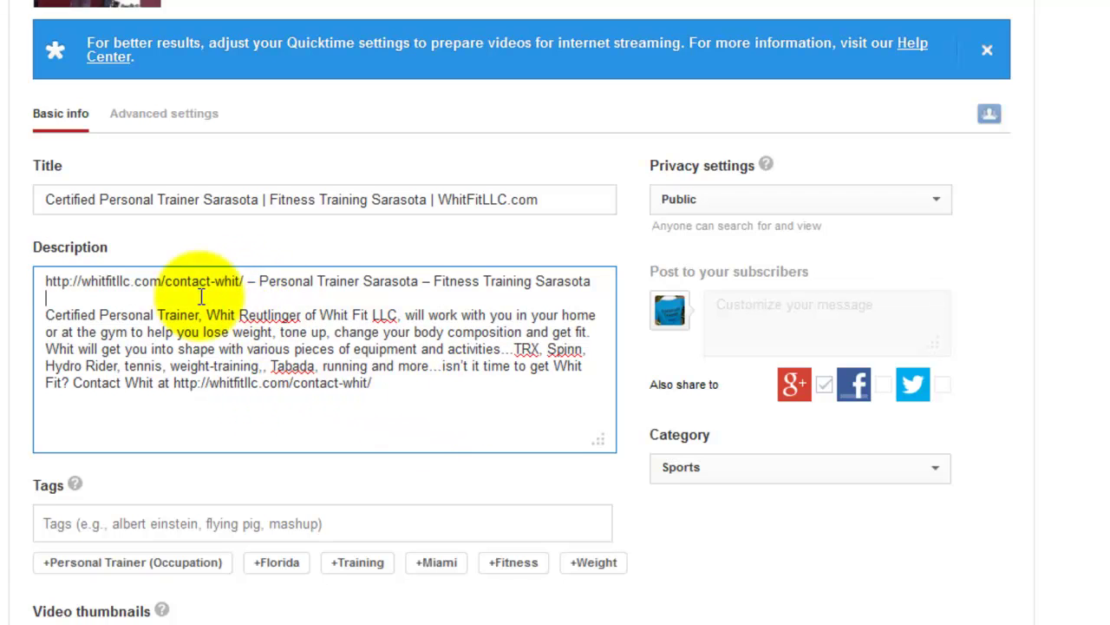
{"action": "left_click_drag", "start_coordinate": [47, 282], "coordinate": [249, 282]}
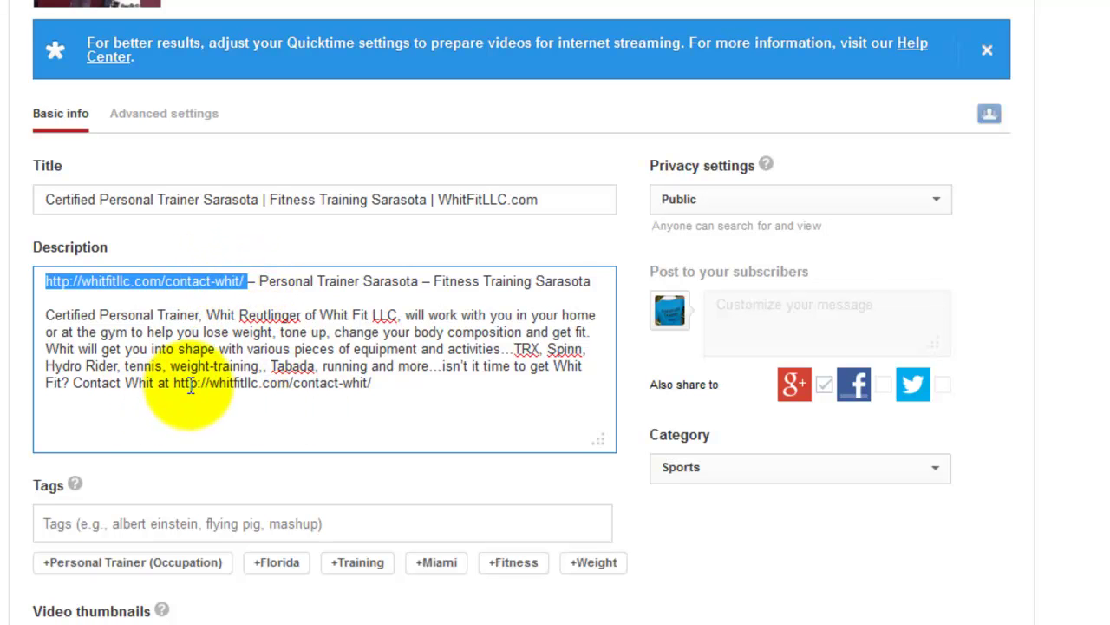
{"action": "left_click_drag", "start_coordinate": [174, 382], "coordinate": [378, 390]}
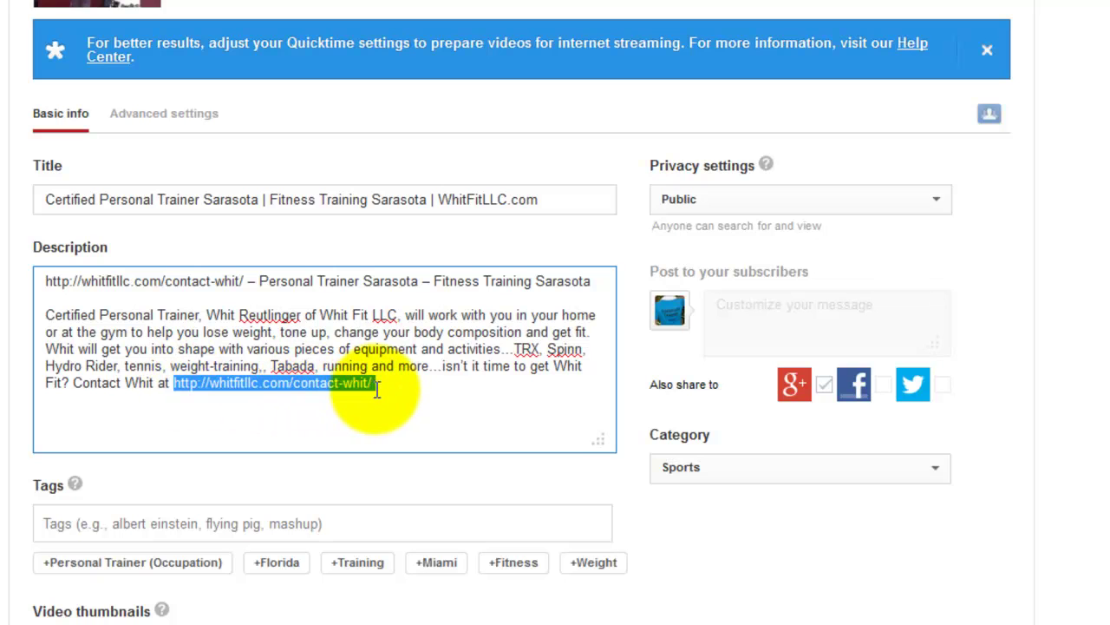
{"action": "left_click", "coordinate": [379, 393]}
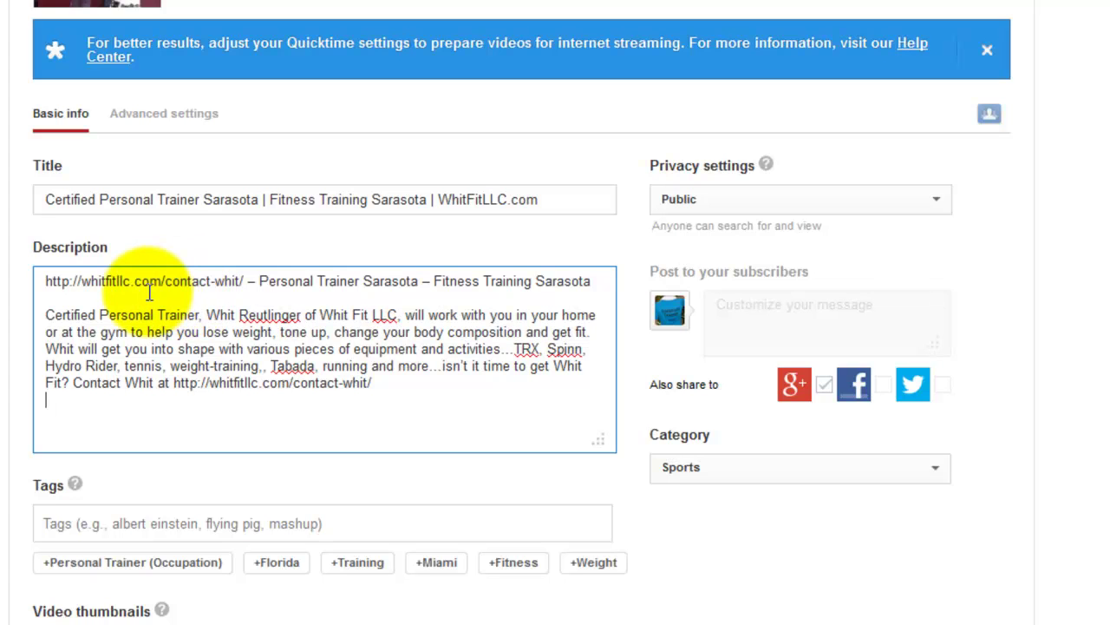
Step: Add 'Certified Personal Trainer Sarasota' as a tag, copied from the title
{"action": "left_click", "coordinate": [48, 199]}
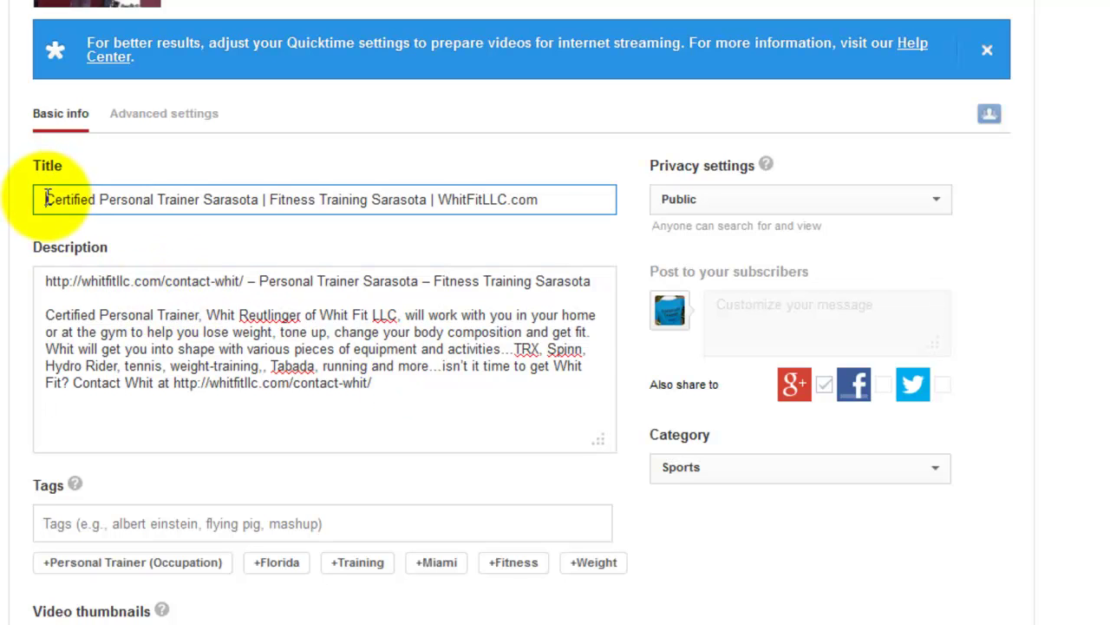
{"action": "left_click_drag", "start_coordinate": [47, 198], "coordinate": [260, 201]}
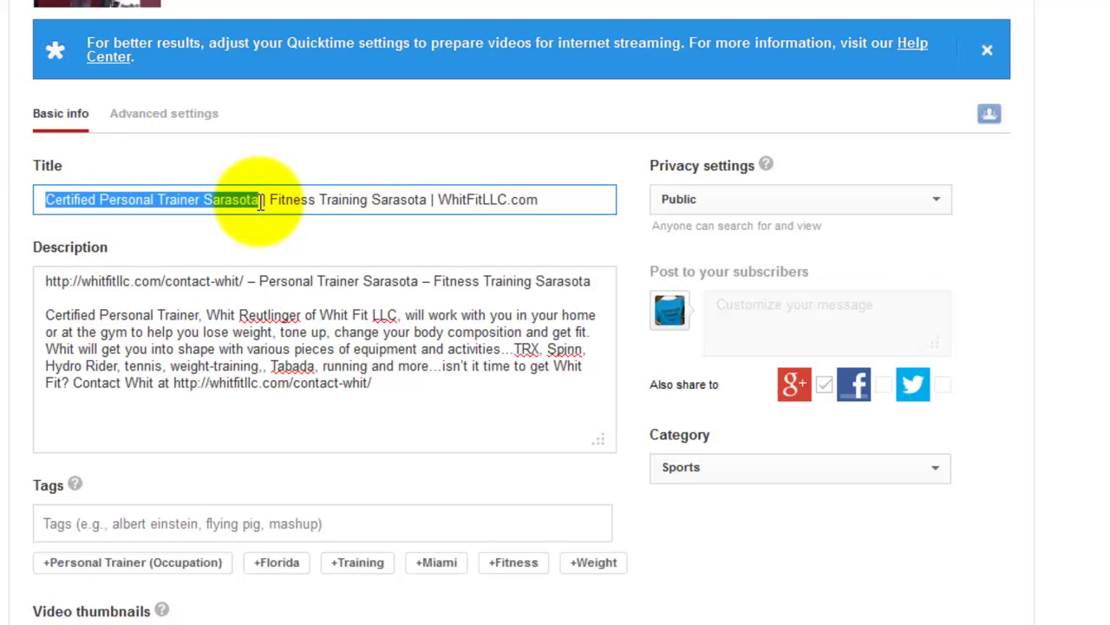
{"action": "left_click", "coordinate": [263, 280]}
{"action": "left_click_drag", "start_coordinate": [260, 280], "coordinate": [418, 280]}
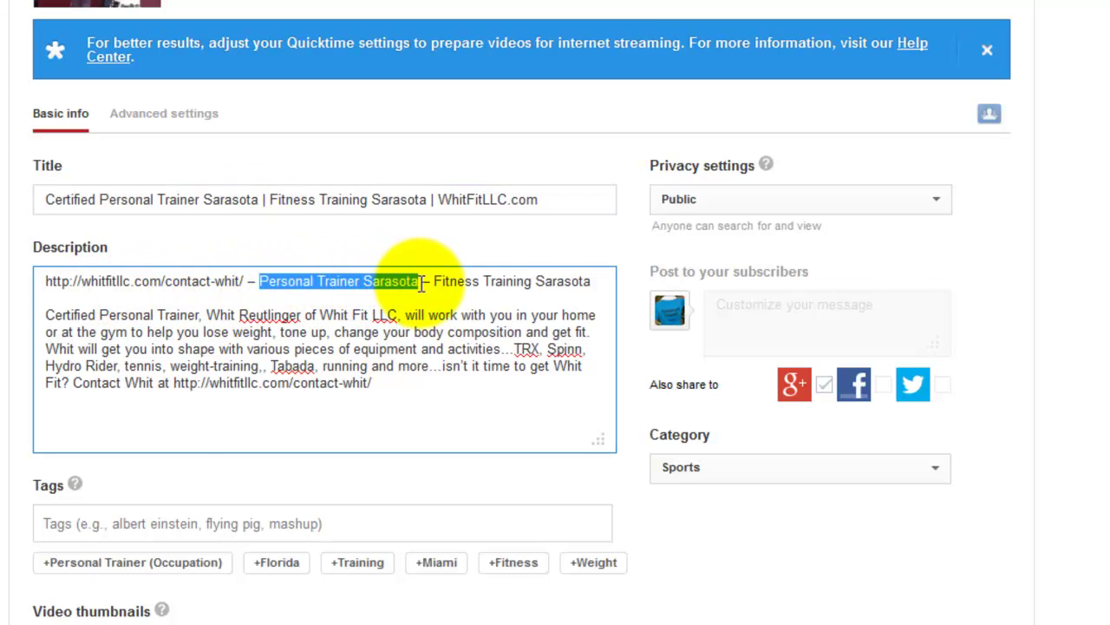
{"action": "left_click", "coordinate": [45, 527]}
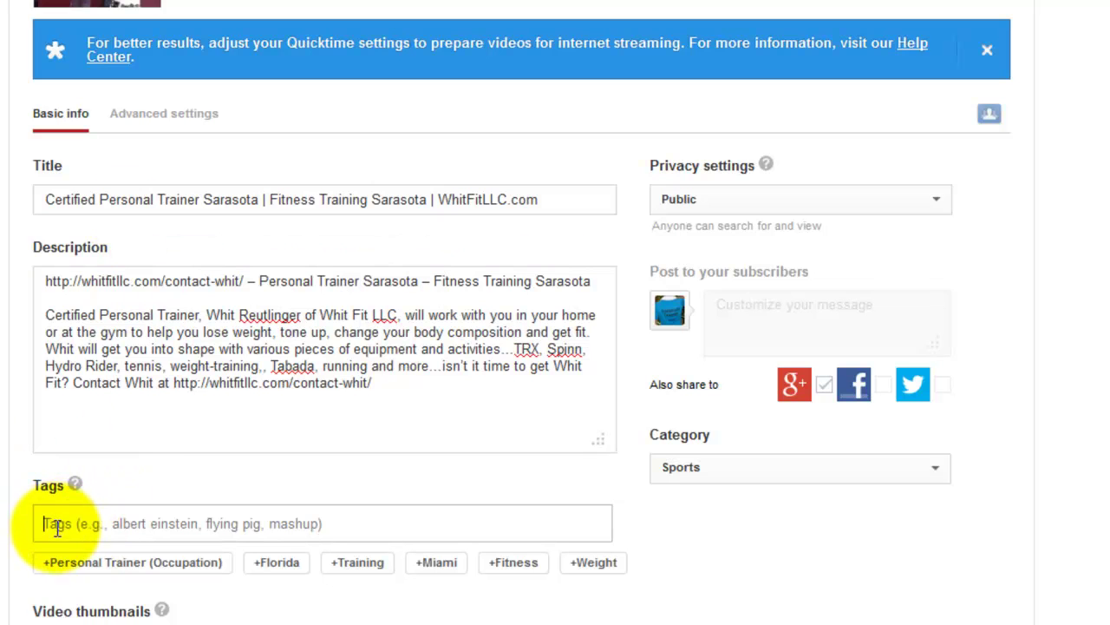
{"action": "left_click_drag", "start_coordinate": [45, 199], "coordinate": [257, 199]}
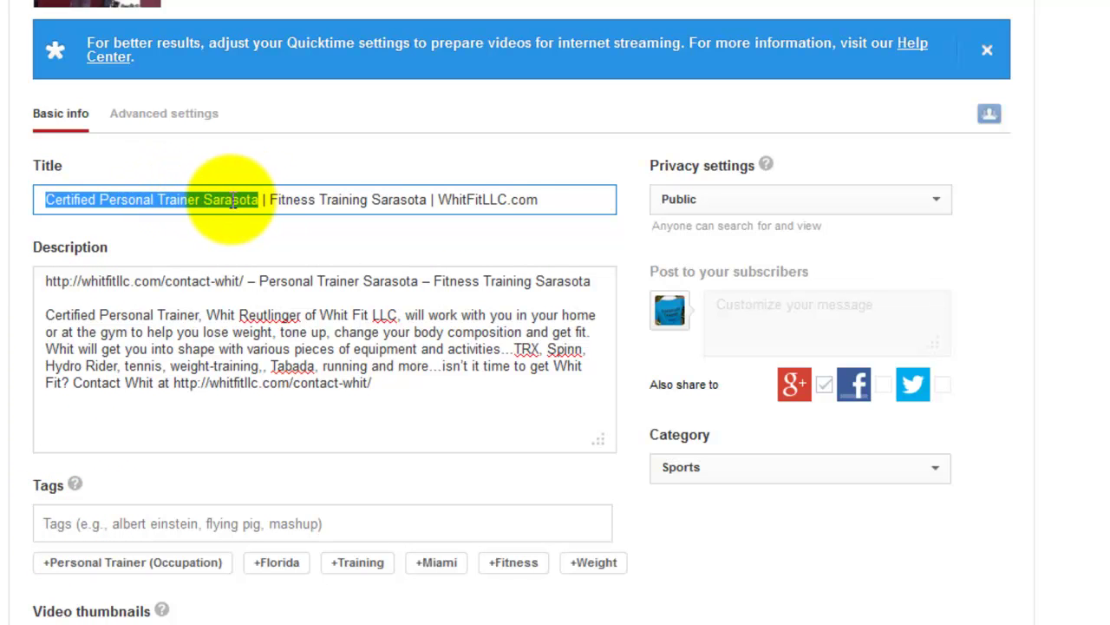
{"action": "right_click", "coordinate": [232, 200]}
{"action": "left_click", "coordinate": [274, 287]}
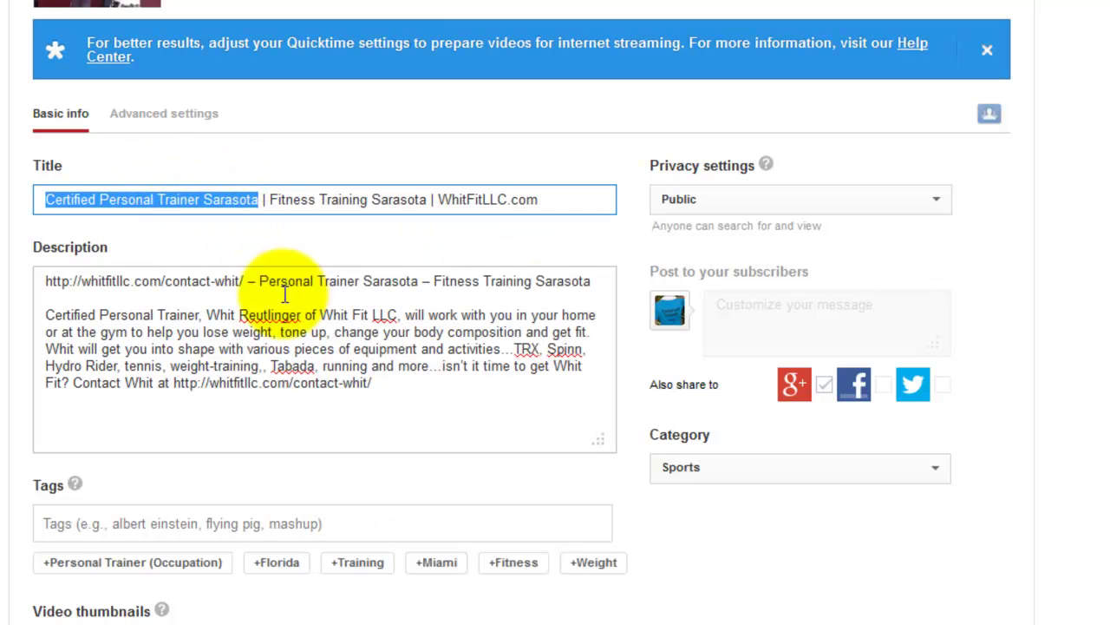
{"action": "left_click", "coordinate": [45, 524]}
{"action": "right_click", "coordinate": [44, 523]}
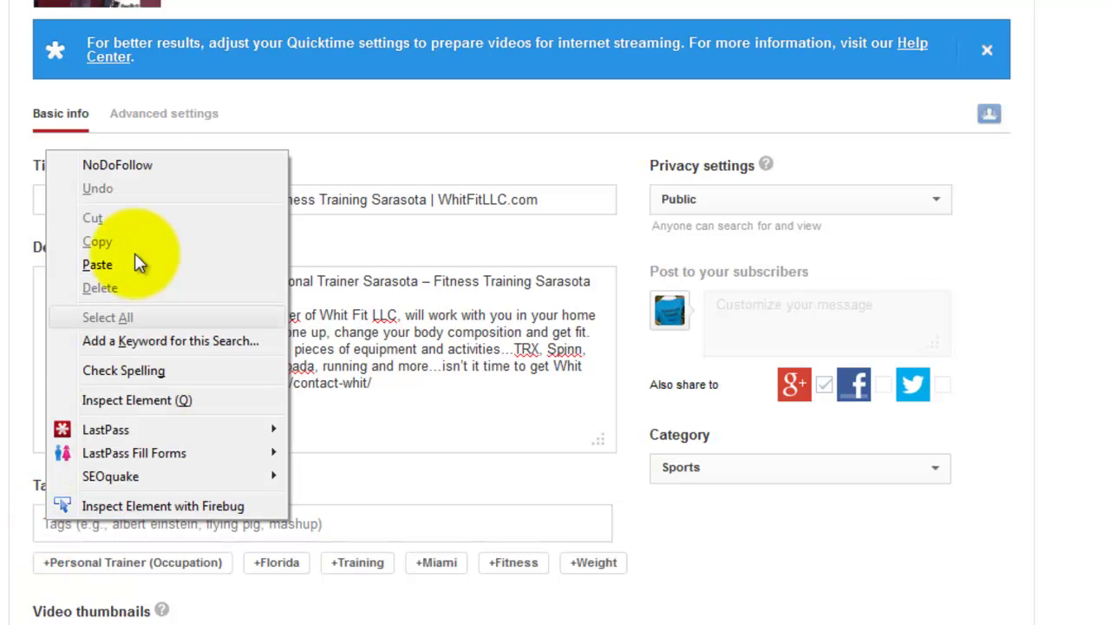
{"action": "left_click", "coordinate": [130, 255]}
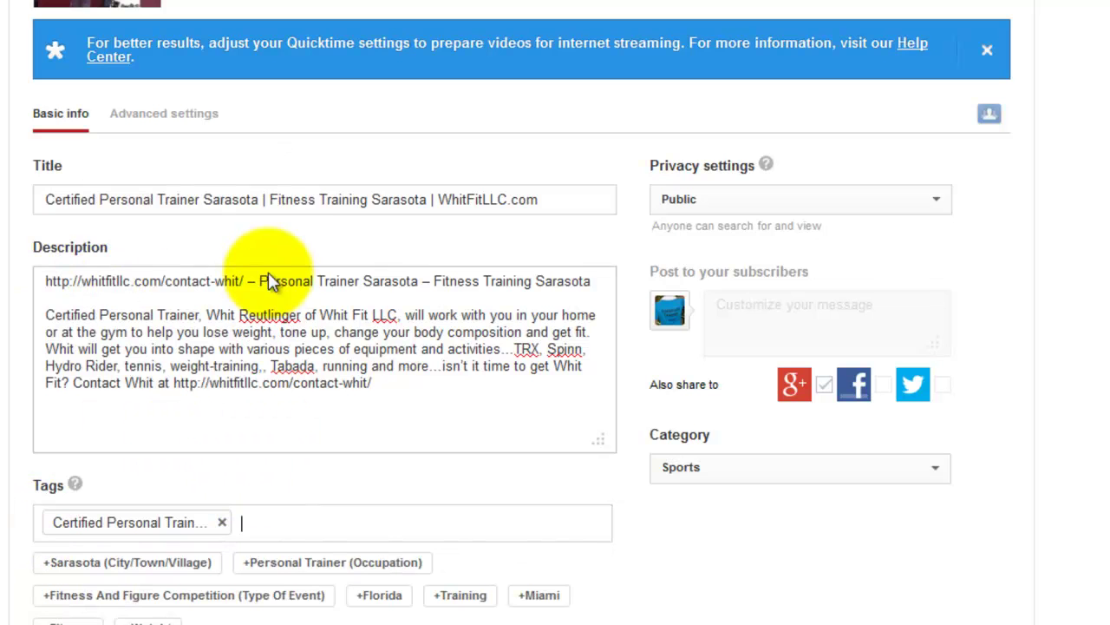
Step: Add 'Fitness Training Sarasota' as a tag, copied from the title
{"action": "left_click_drag", "start_coordinate": [271, 198], "coordinate": [418, 198]}
{"action": "right_click", "coordinate": [413, 198]}
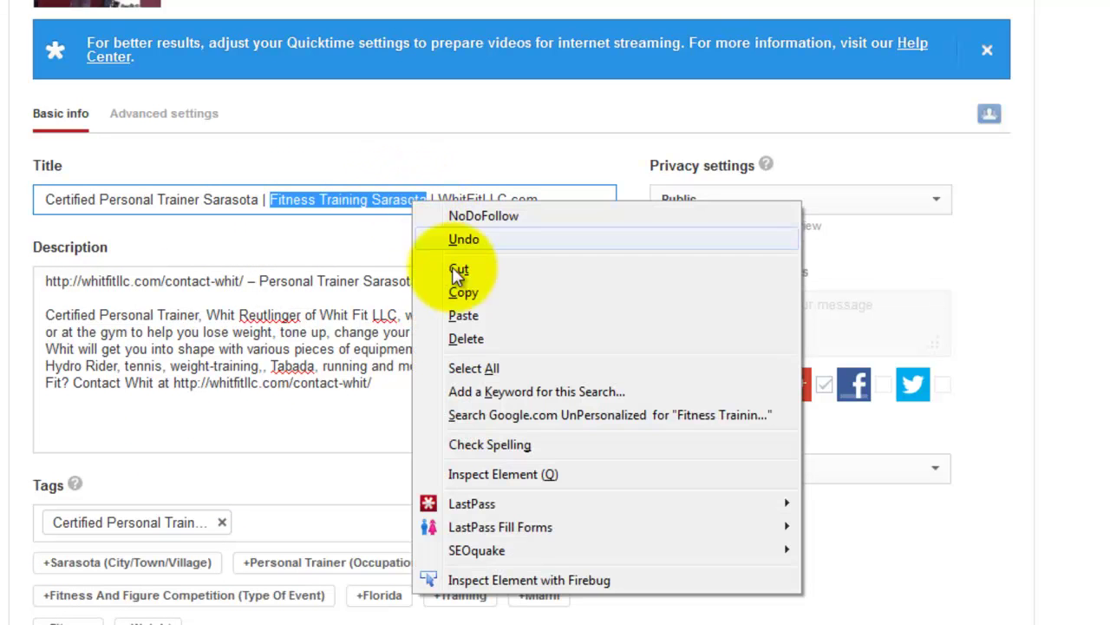
{"action": "left_click", "coordinate": [464, 293]}
{"action": "left_click", "coordinate": [245, 518]}
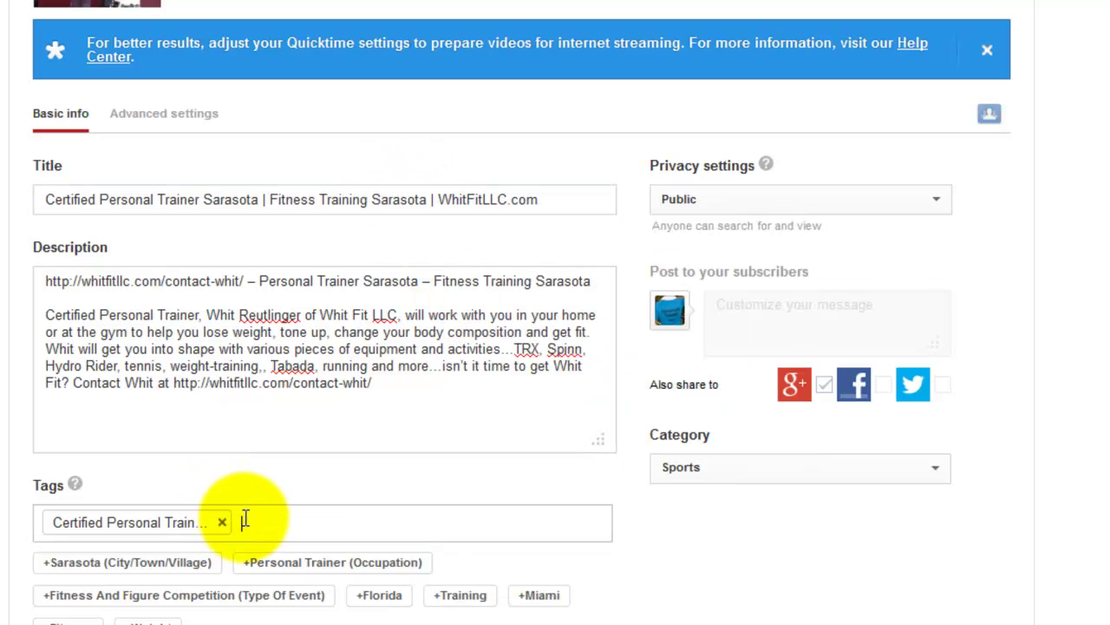
{"action": "right_click", "coordinate": [247, 521]}
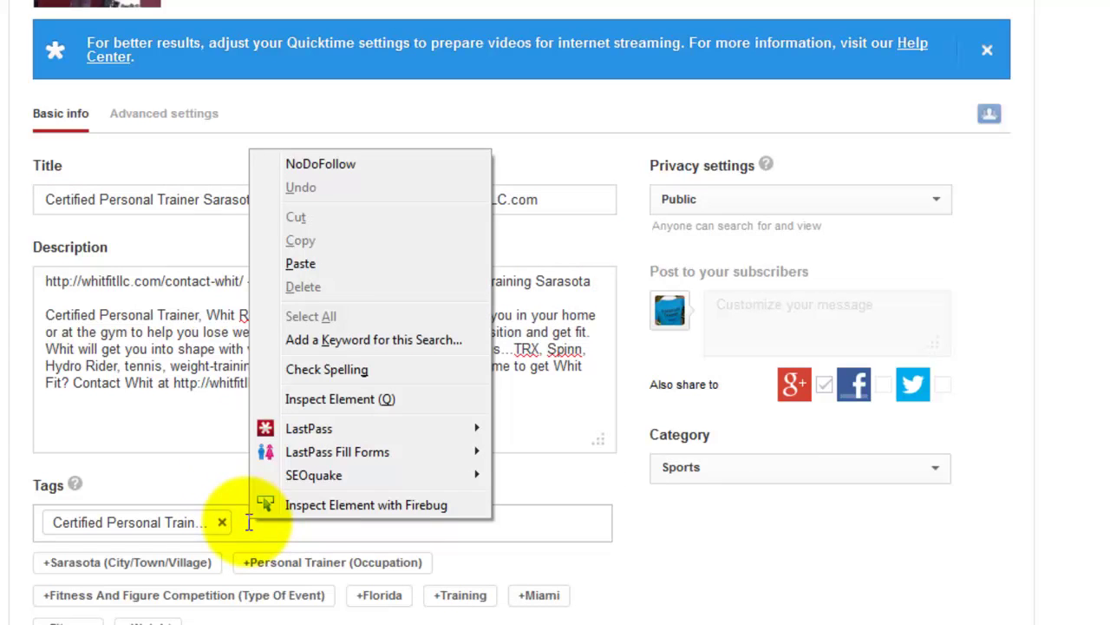
{"action": "left_click", "coordinate": [297, 264]}
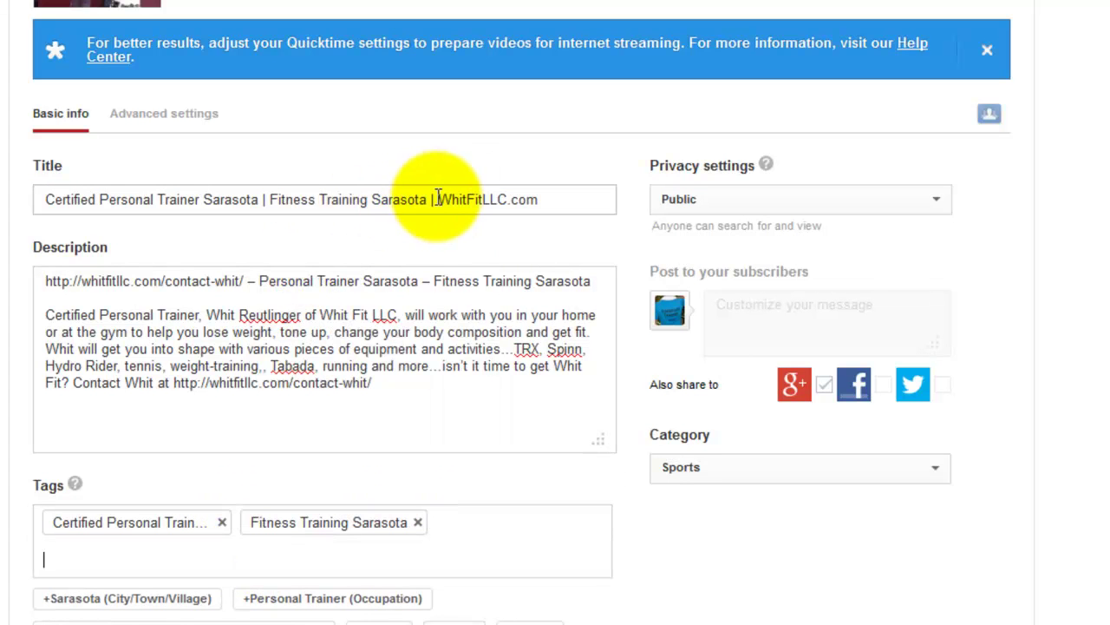
Step: Add WhitFitLLC.com, the trainer's name and 'Whit Fit' as tags
{"action": "left_click_drag", "start_coordinate": [440, 198], "coordinate": [538, 200]}
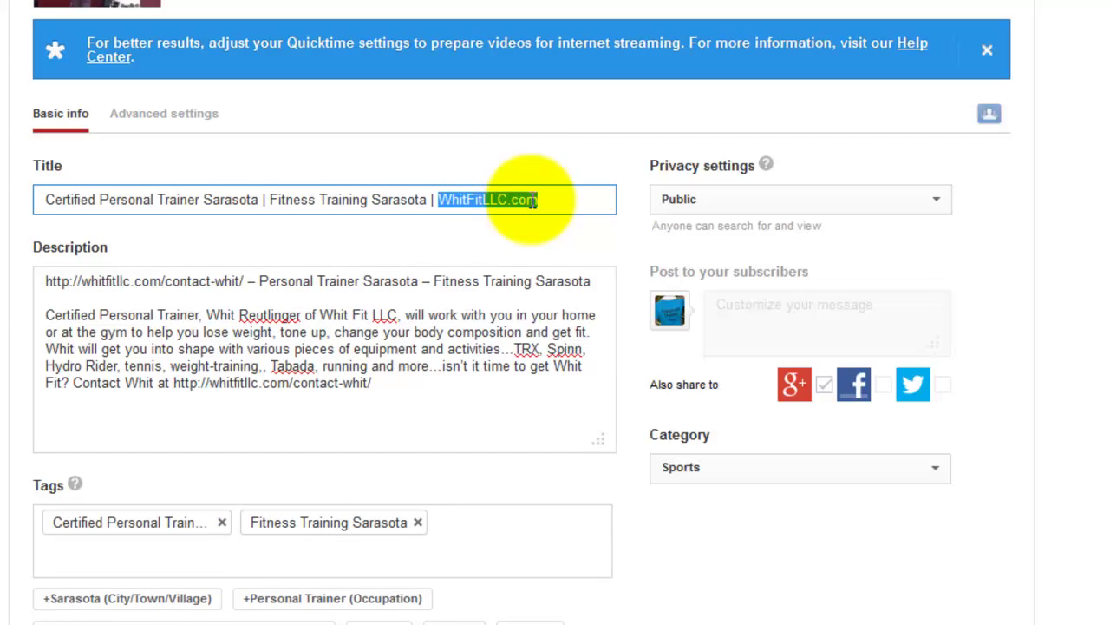
{"action": "right_click", "coordinate": [531, 198]}
{"action": "left_click", "coordinate": [582, 289]}
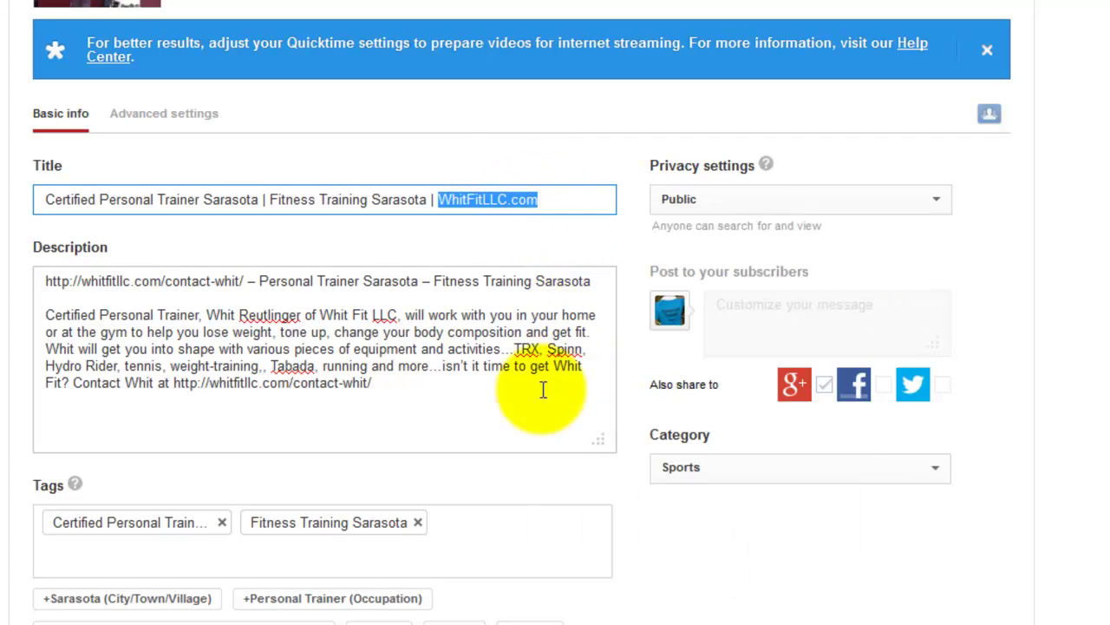
{"action": "left_click", "coordinate": [456, 523]}
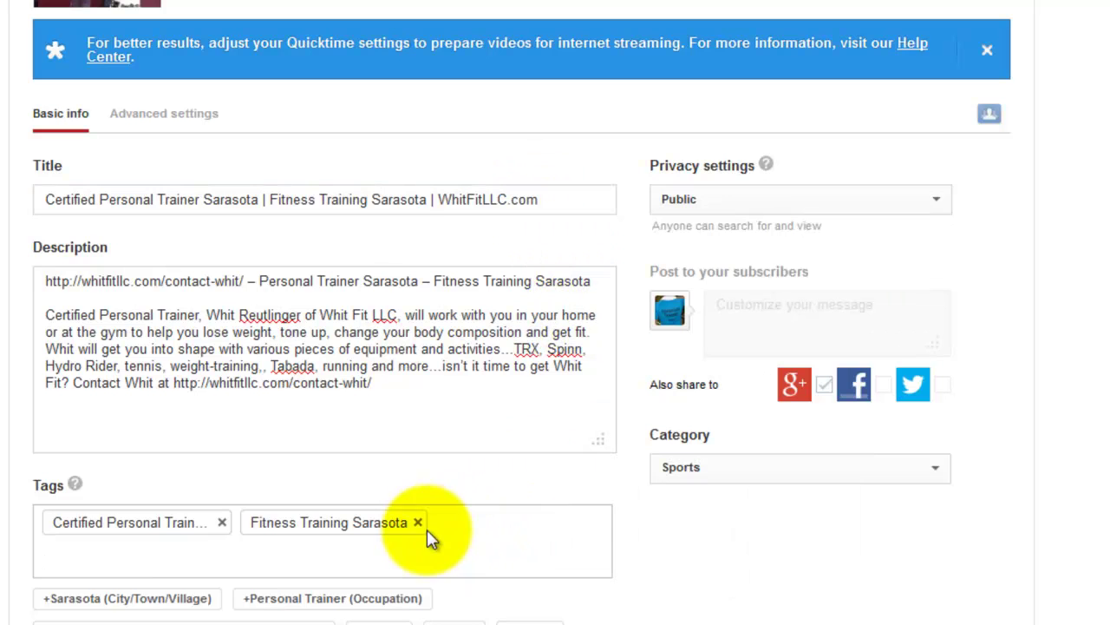
{"action": "right_click", "coordinate": [63, 560]}
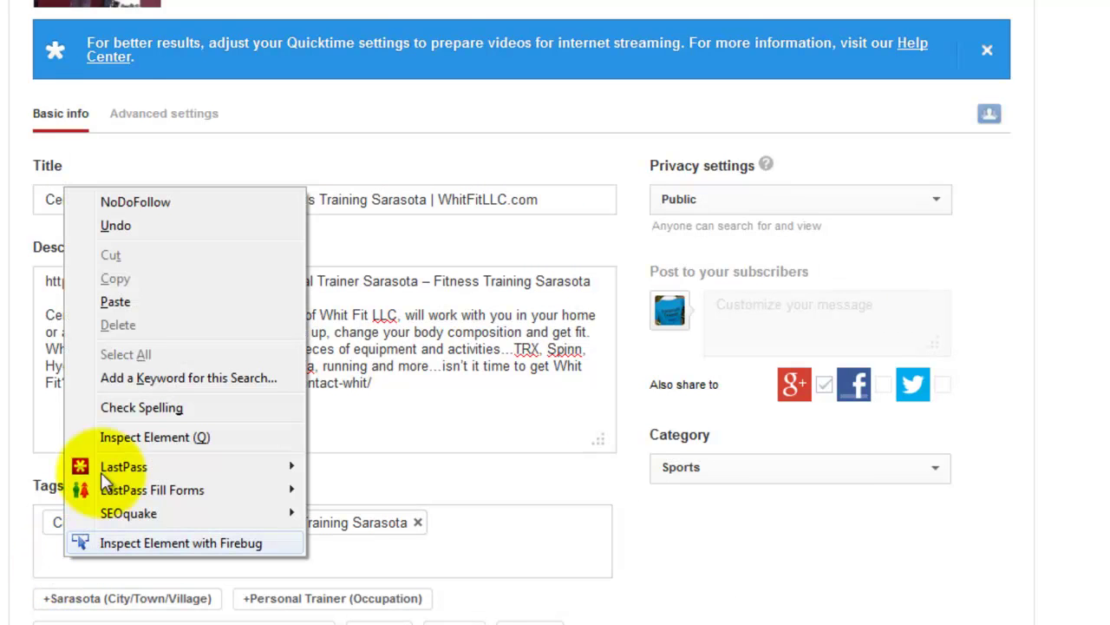
{"action": "left_click", "coordinate": [114, 302]}
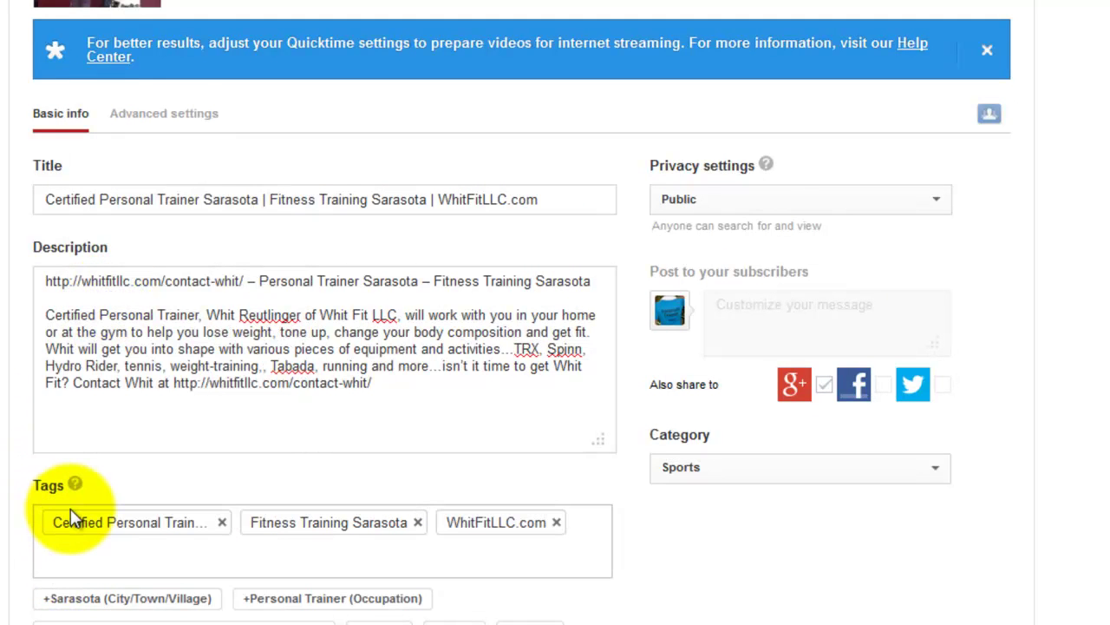
{"action": "type", "text": "Whit Reutlinger"}
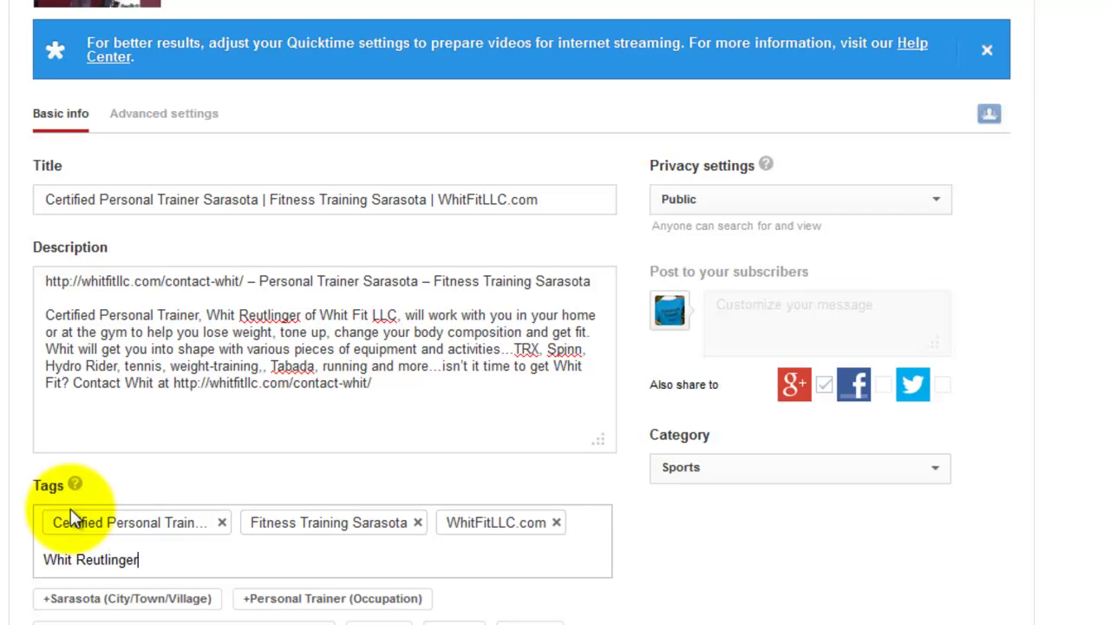
{"action": "key", "text": "Return"}
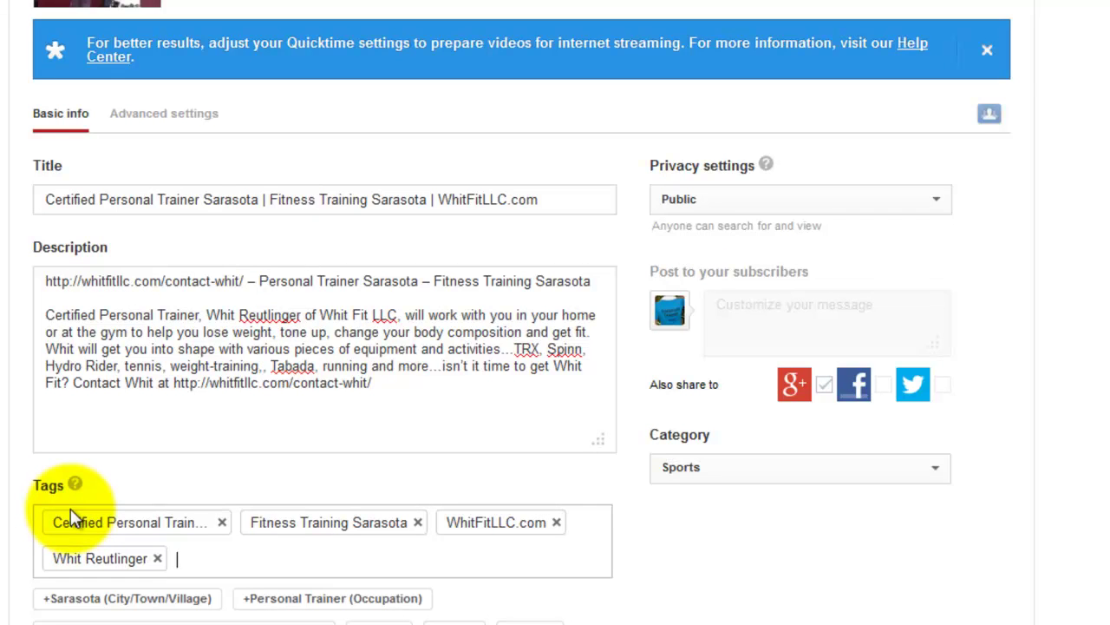
{"action": "type", "text": "Whit Fit,"}
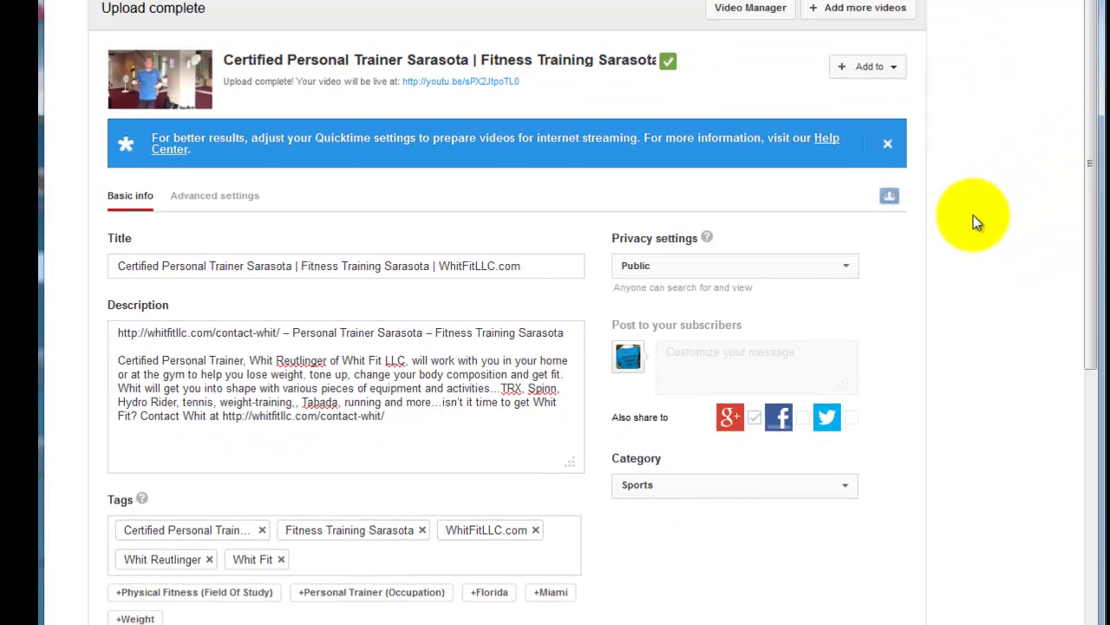
{"action": "scroll", "coordinate": [974, 215], "scroll_direction": "down", "scroll_amount": 1}
{"action": "scroll", "coordinate": [973, 216], "scroll_direction": "down", "scroll_amount": 1}
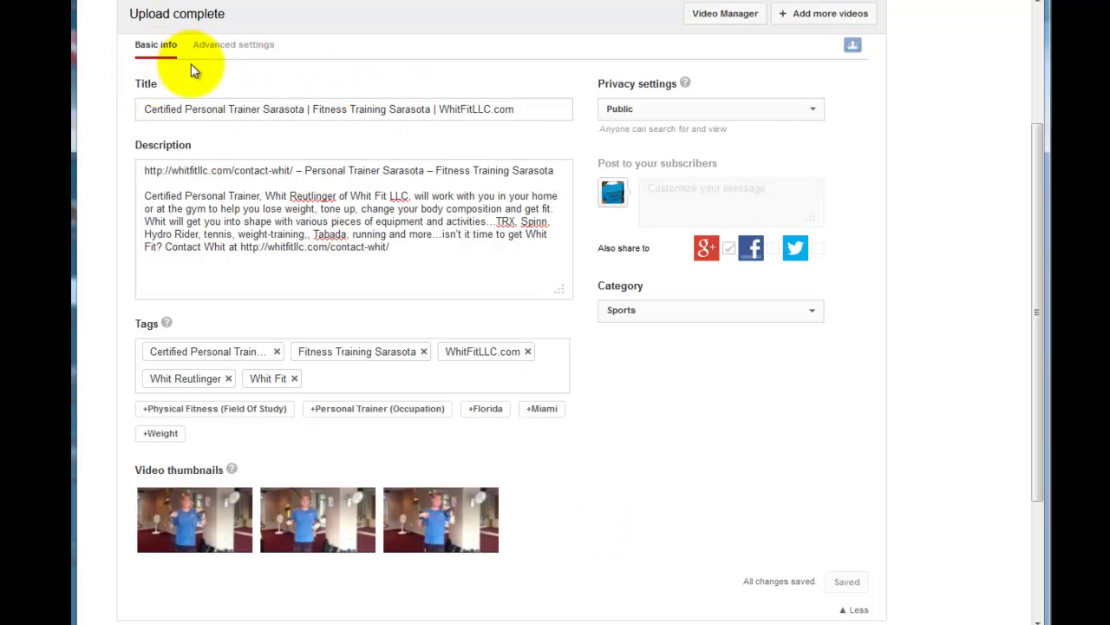
{"action": "left_click", "coordinate": [816, 110]}
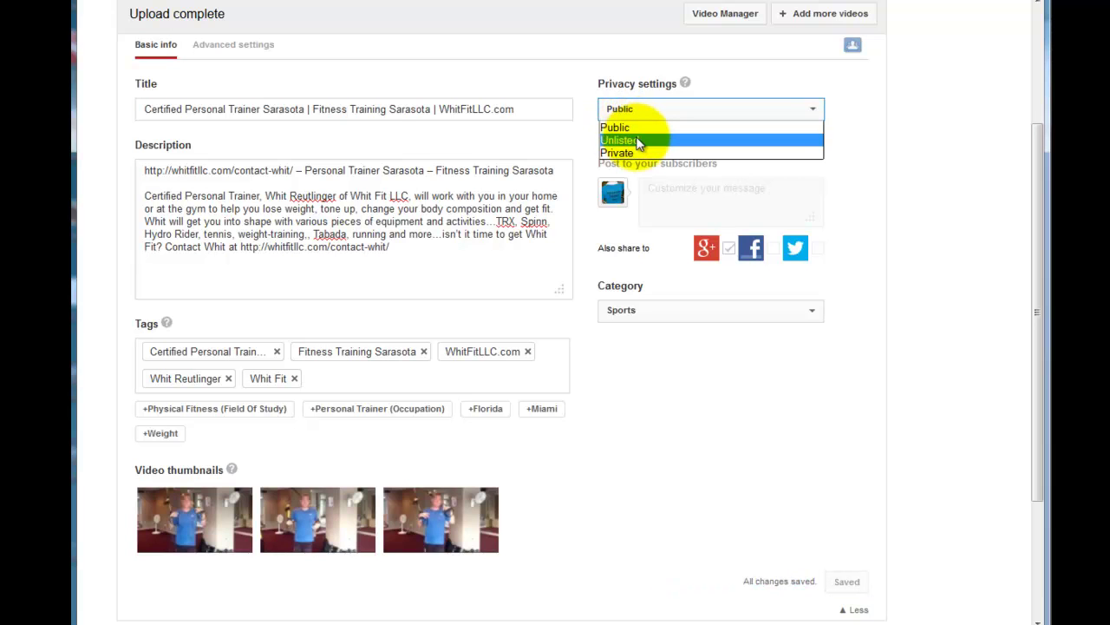
{"action": "left_click", "coordinate": [637, 142]}
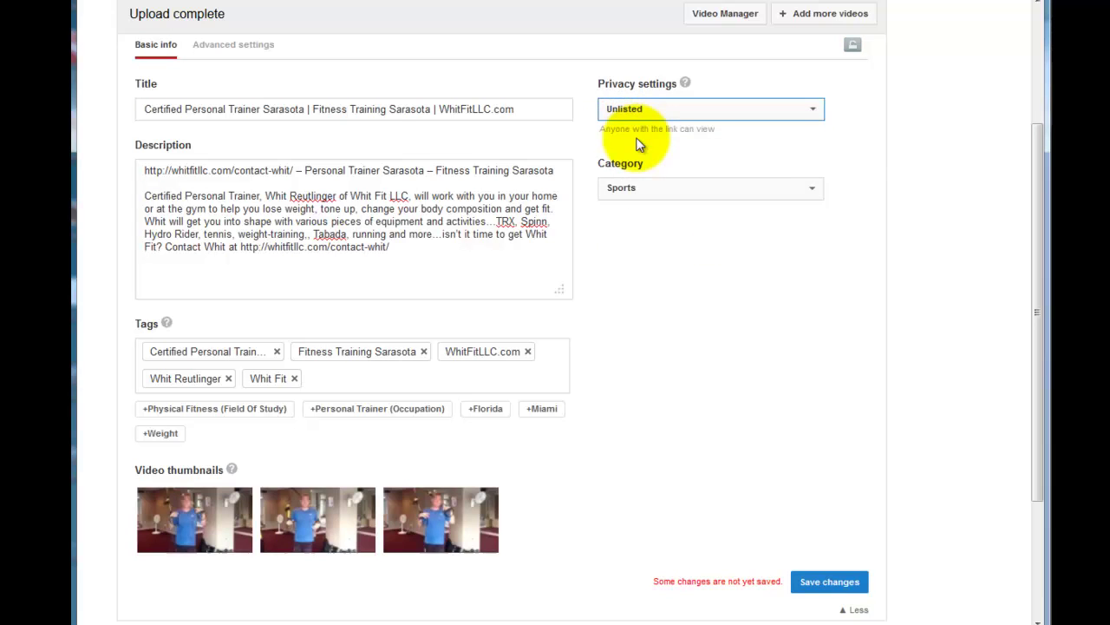
{"action": "left_click", "coordinate": [816, 111]}
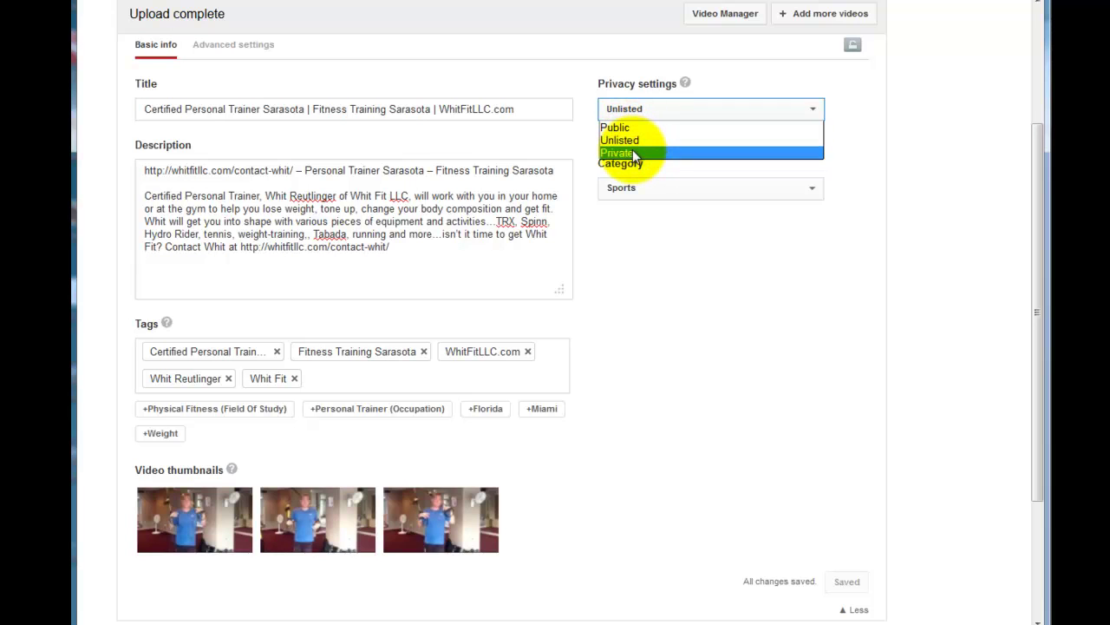
{"action": "left_click", "coordinate": [634, 153]}
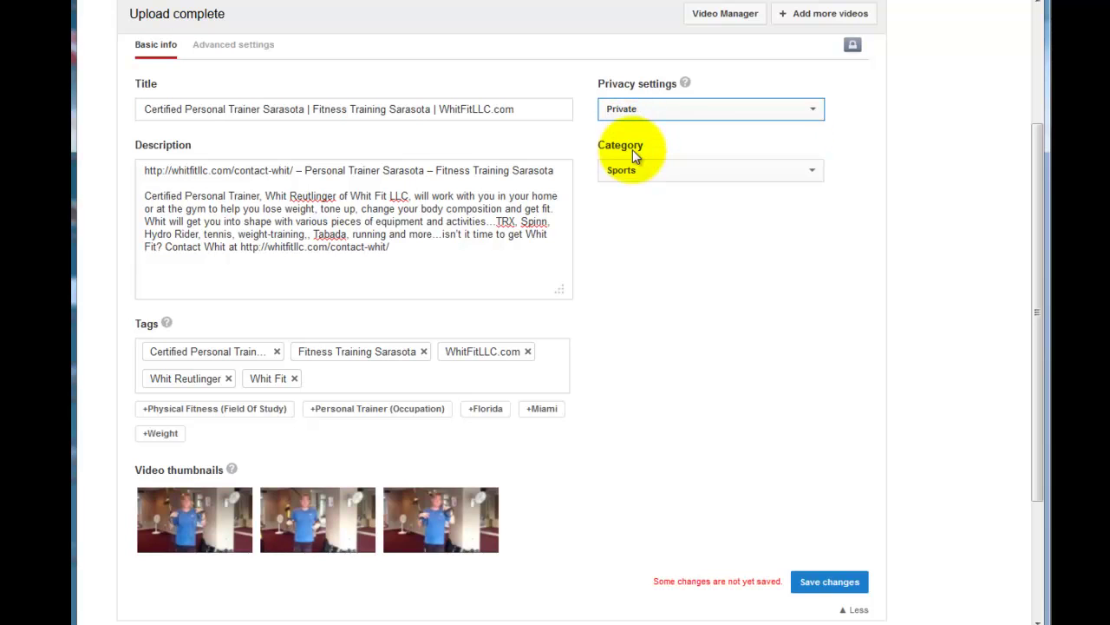
{"action": "left_click", "coordinate": [815, 114]}
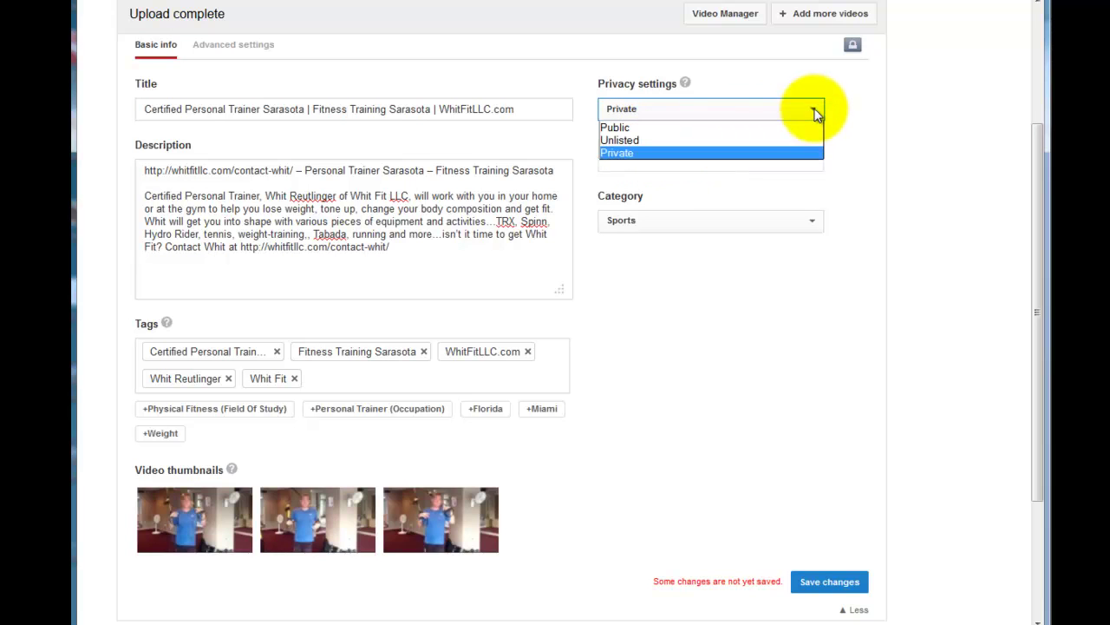
{"action": "left_click", "coordinate": [636, 132]}
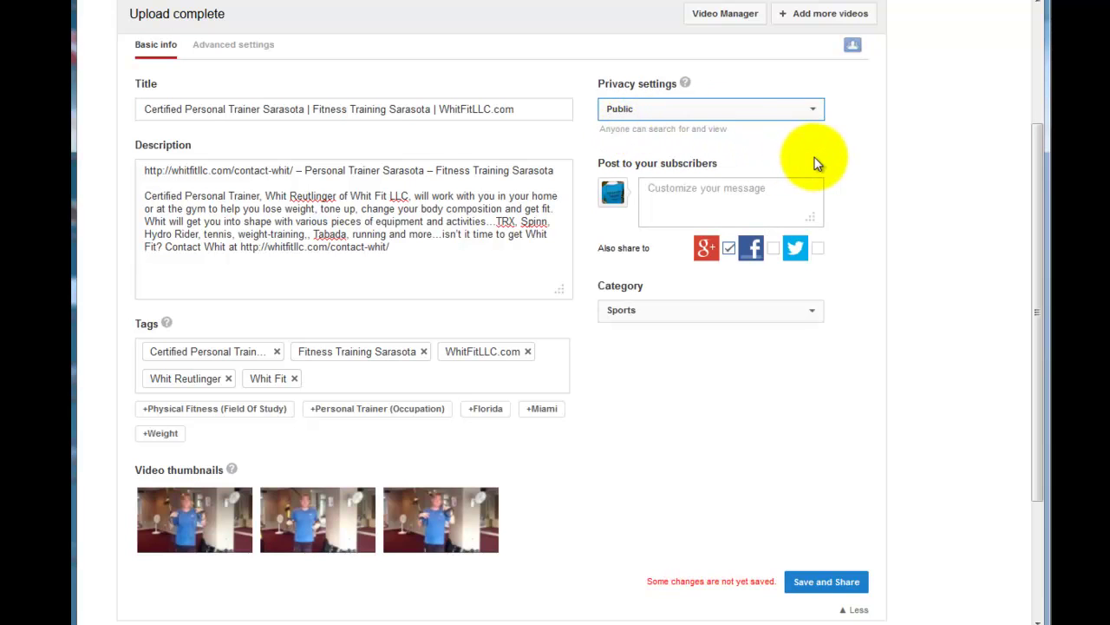
Step: Keep Sports as the category and save the video's title, description, tags and category
{"action": "left_click", "coordinate": [814, 314]}
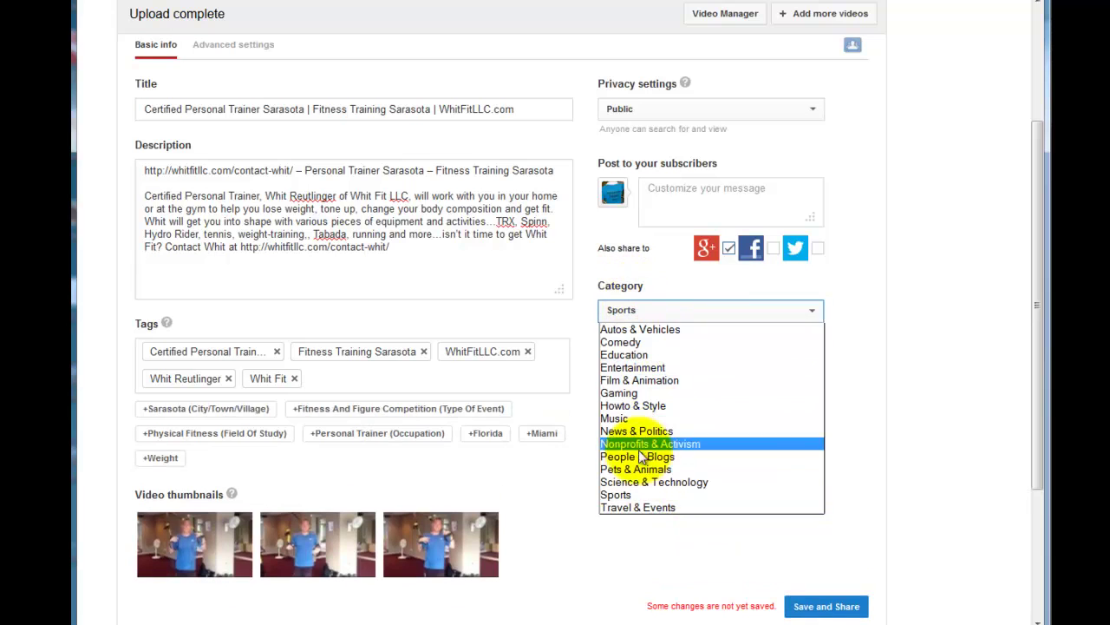
{"action": "left_click", "coordinate": [631, 496]}
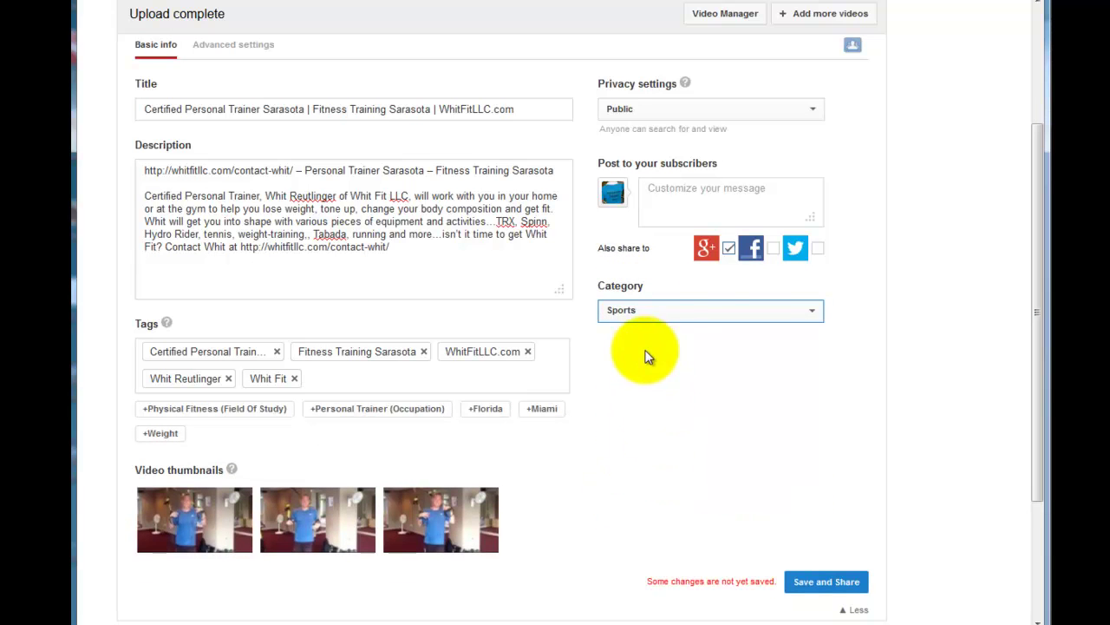
{"action": "left_click", "coordinate": [815, 314]}
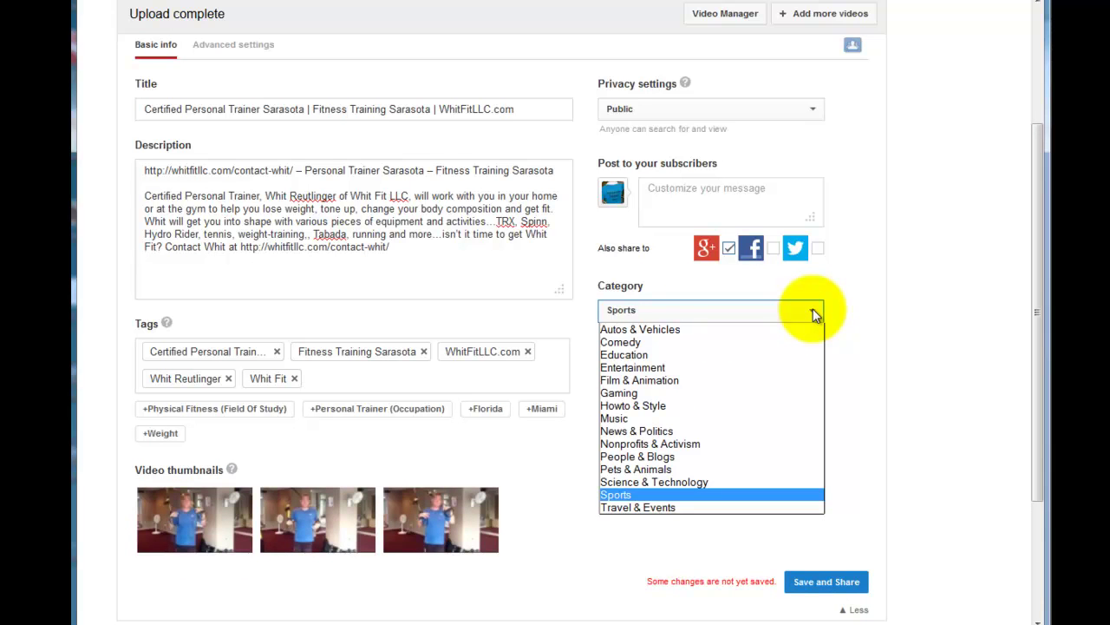
{"action": "left_click", "coordinate": [815, 314]}
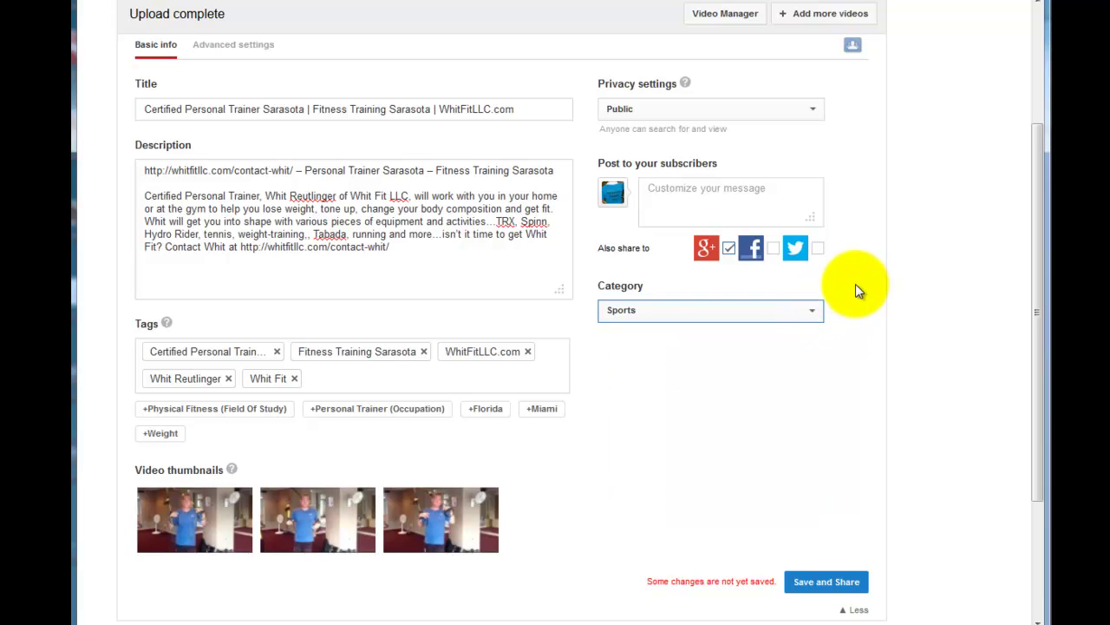
{"action": "left_click", "coordinate": [221, 47]}
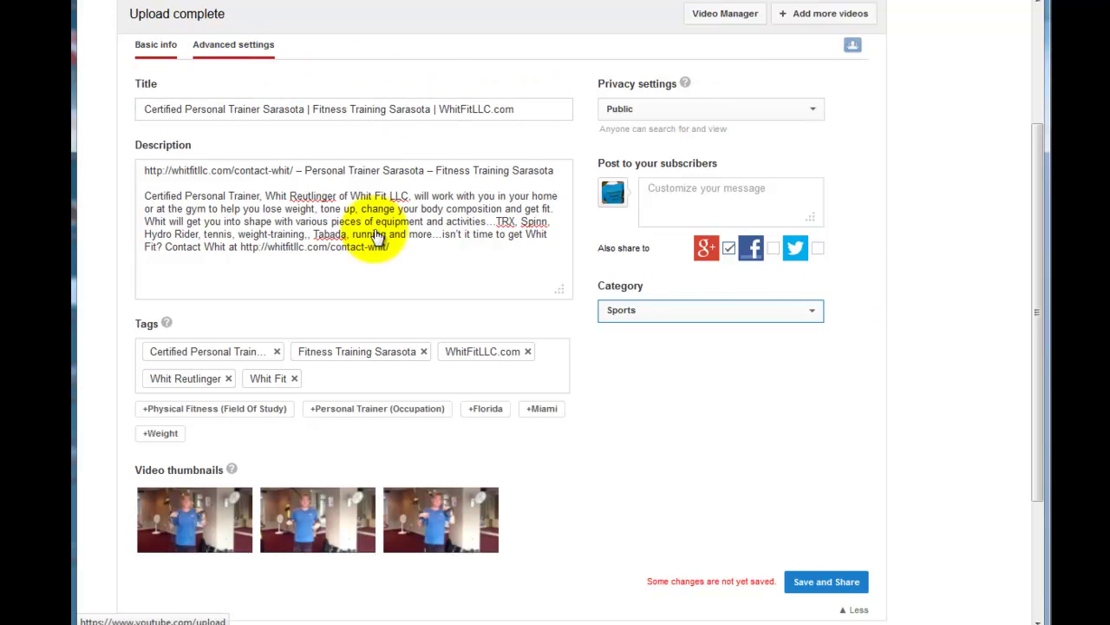
{"action": "left_click", "coordinate": [815, 583]}
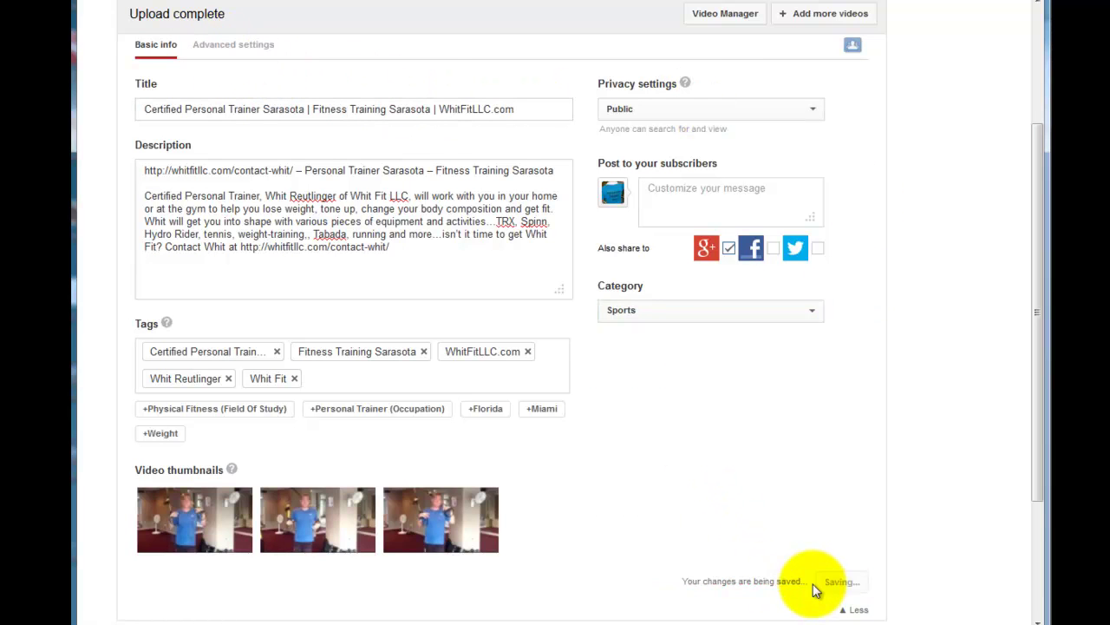
Step: Open the video's Advanced settings and keep comments allowed from All viewers
{"action": "left_click", "coordinate": [230, 50]}
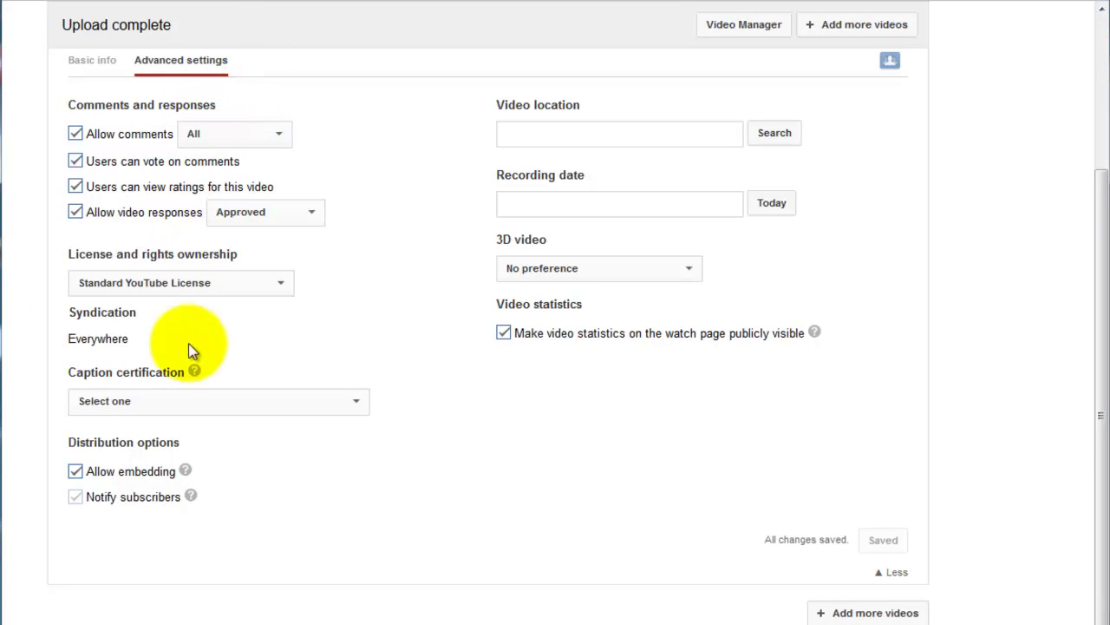
{"action": "left_click", "coordinate": [276, 134]}
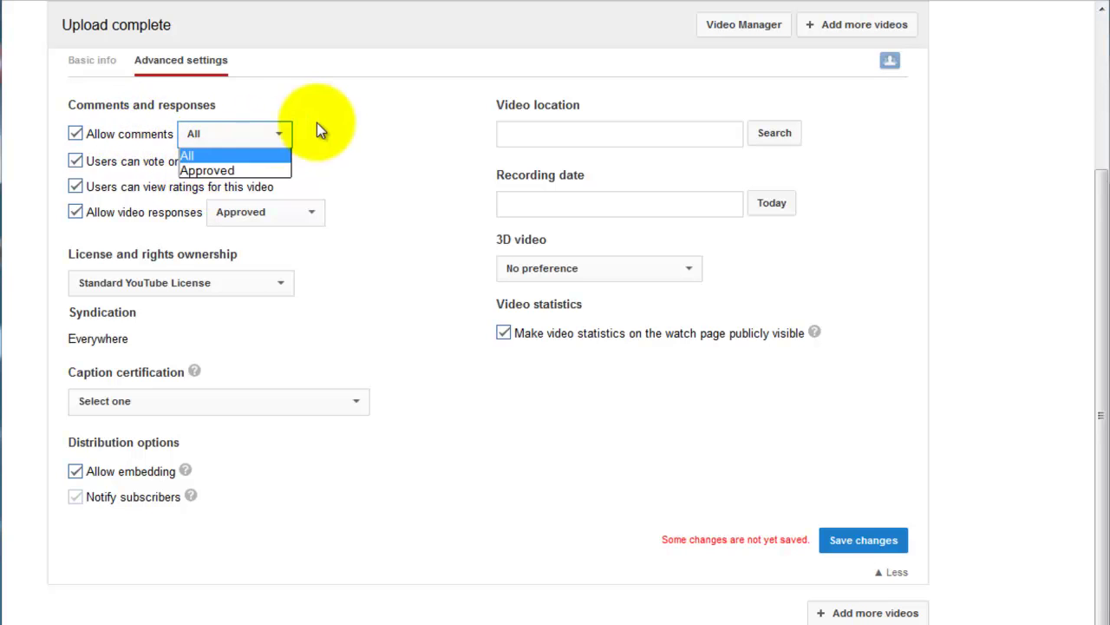
{"action": "left_click", "coordinate": [283, 136]}
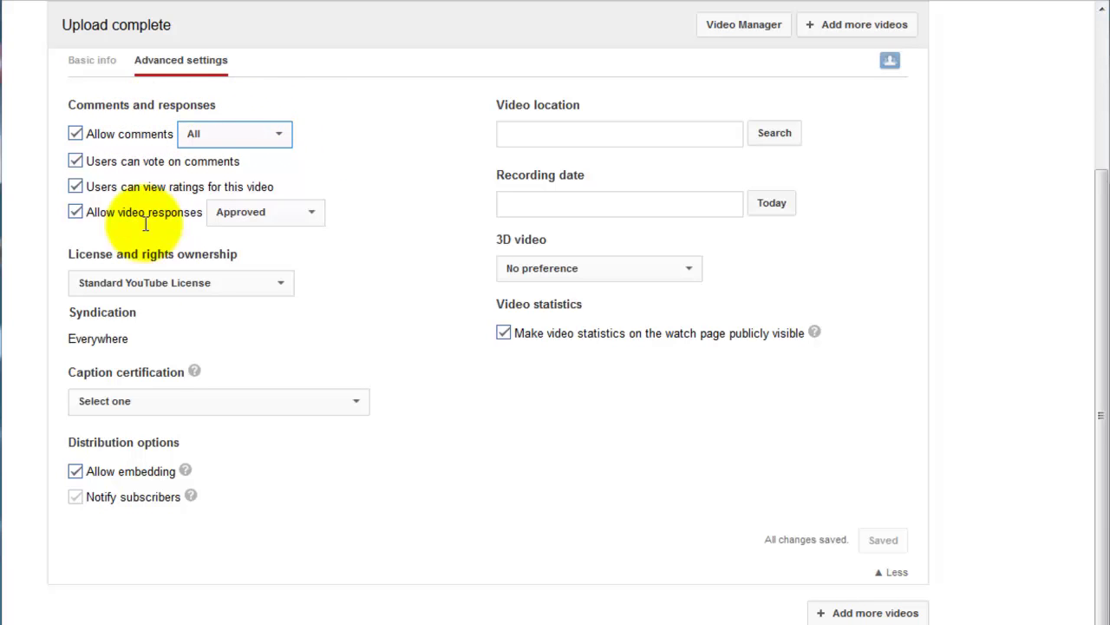
Step: Set the video location to Sarasota, FL
{"action": "left_click", "coordinate": [532, 135]}
{"action": "type", "text": "San"}
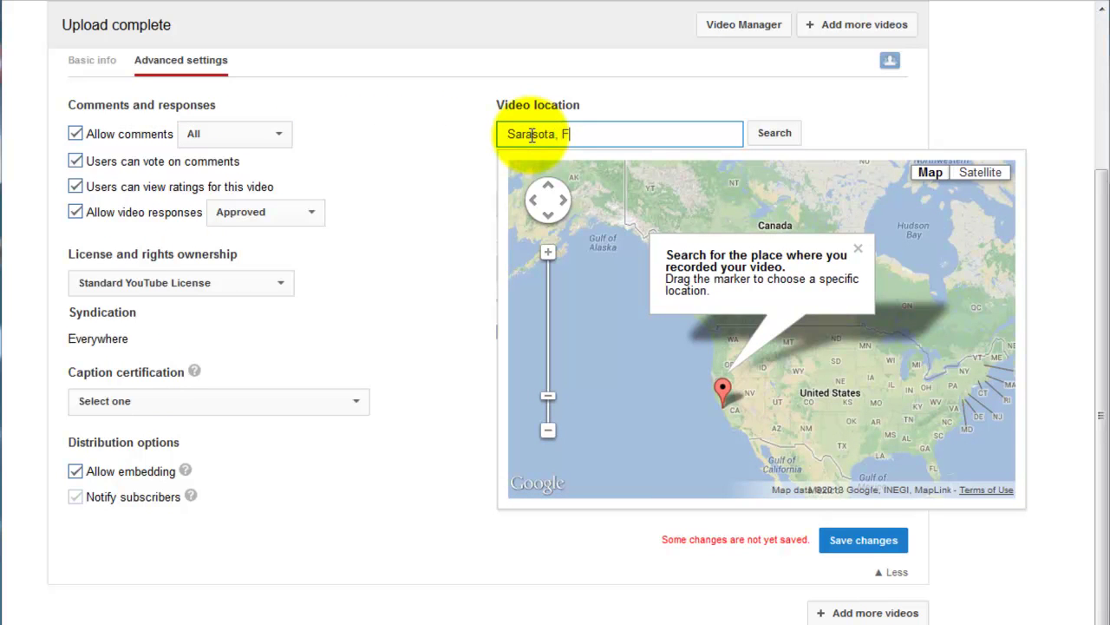
{"action": "key", "text": "Return"}
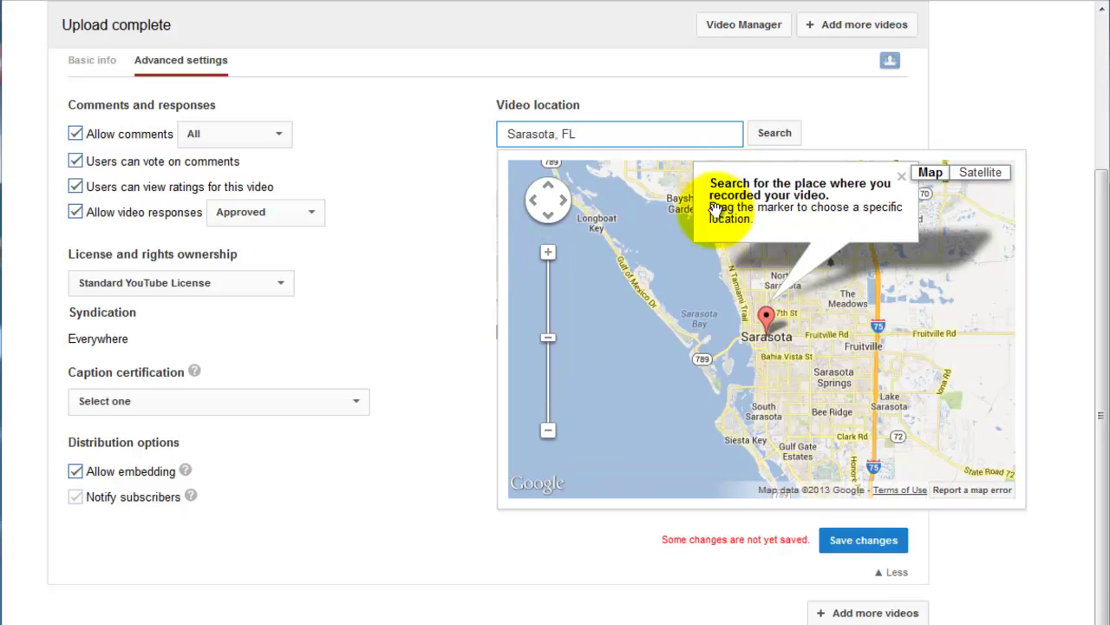
{"action": "left_click", "coordinate": [830, 124]}
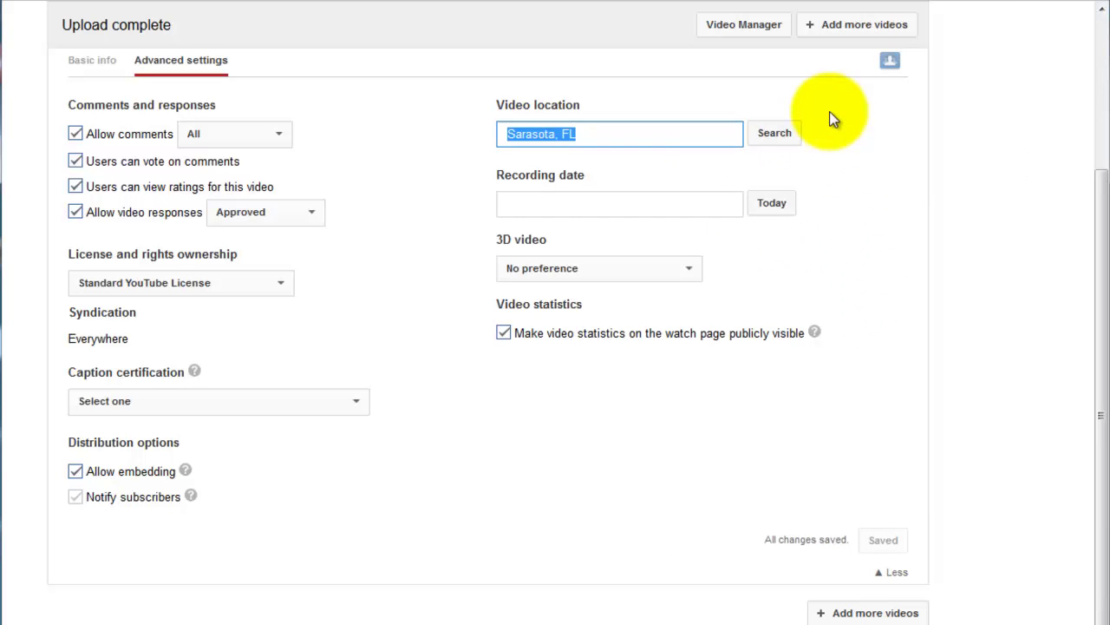
Step: Set the recording date to August 9, 2013 and save the advanced settings
{"action": "left_click", "coordinate": [768, 206]}
{"action": "left_click", "coordinate": [673, 204]}
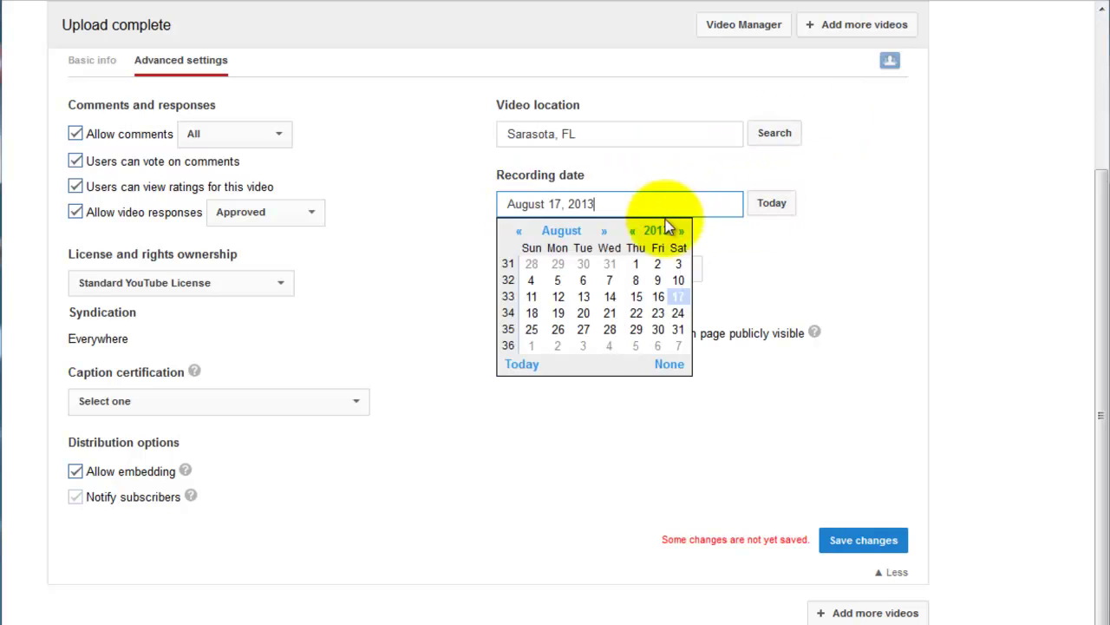
{"action": "left_click", "coordinate": [658, 280]}
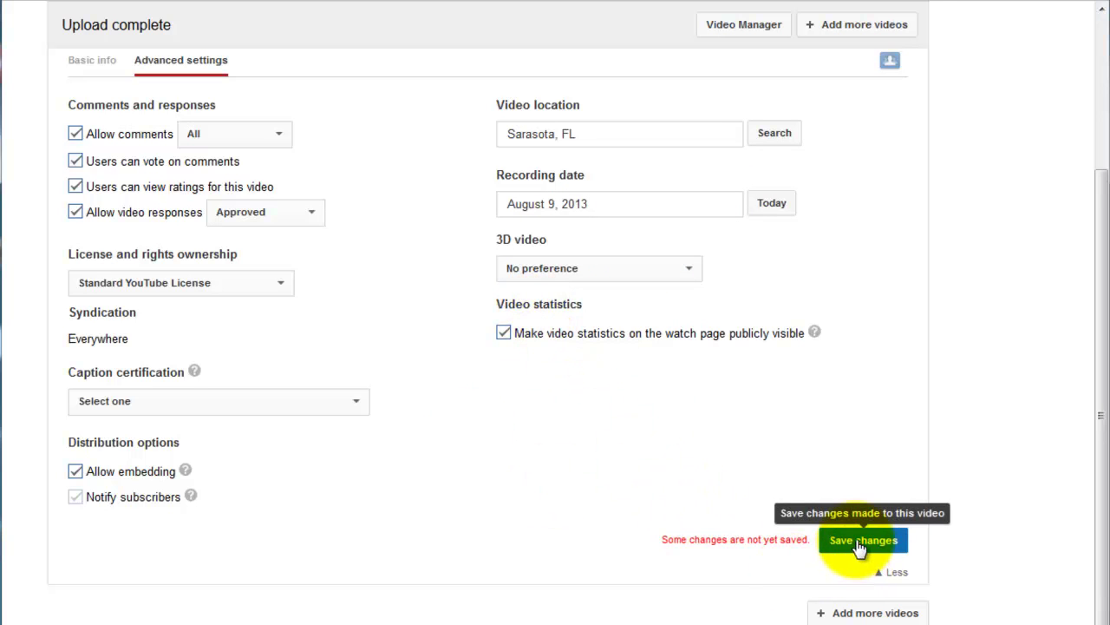
{"action": "left_click", "coordinate": [890, 552]}
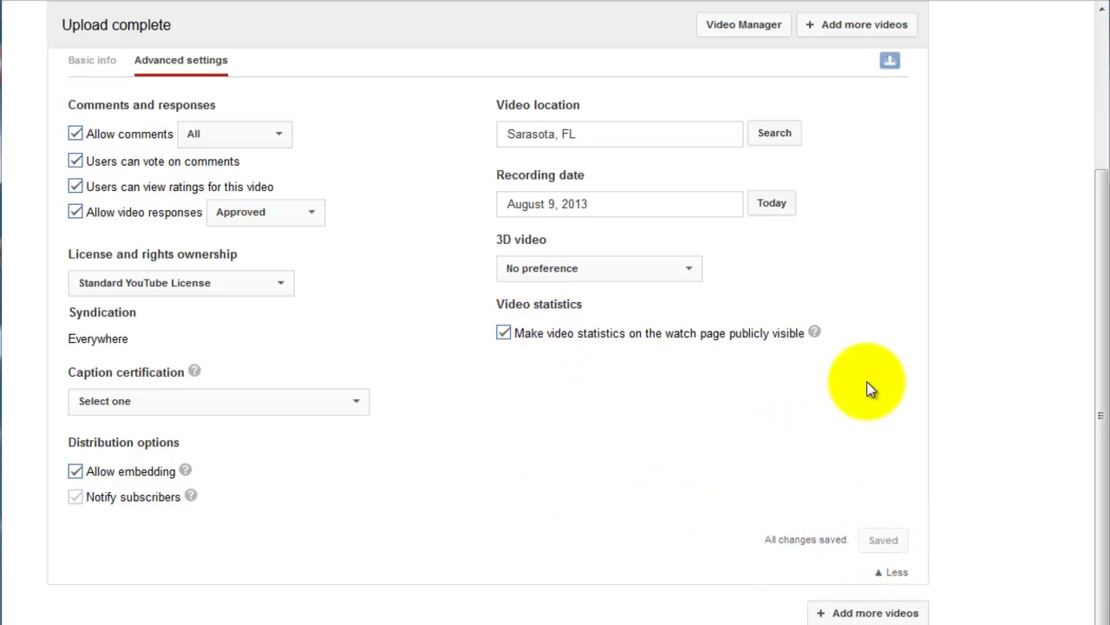
Step: Open the published video's youtu.be watch page and pause playback
{"action": "scroll", "coordinate": [866, 381], "scroll_direction": "up", "scroll_amount": 3}
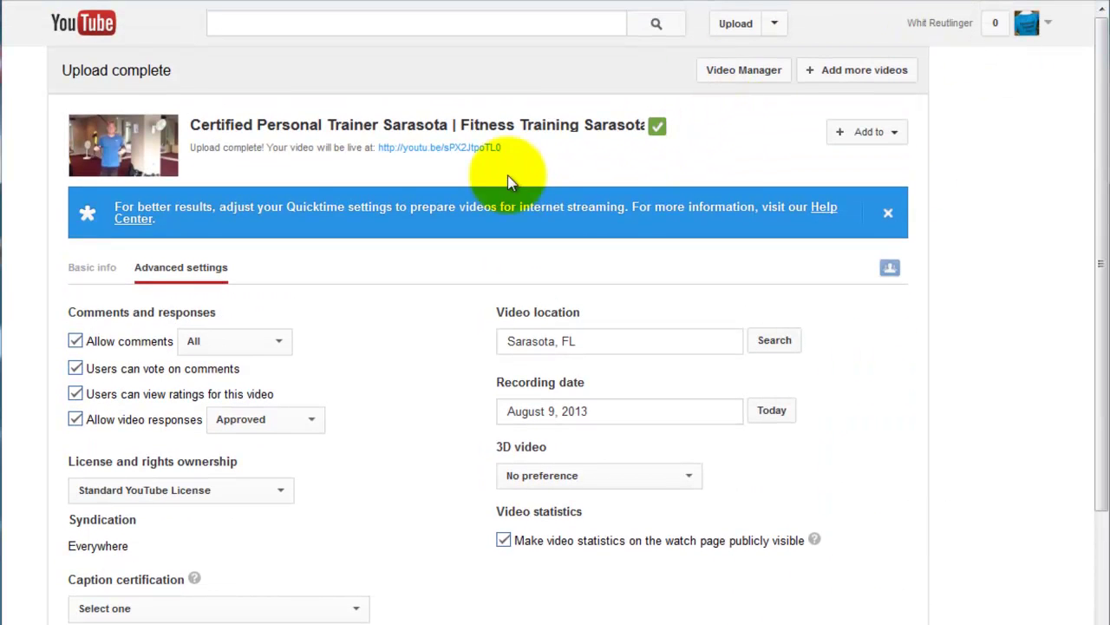
{"action": "left_click", "coordinate": [441, 150]}
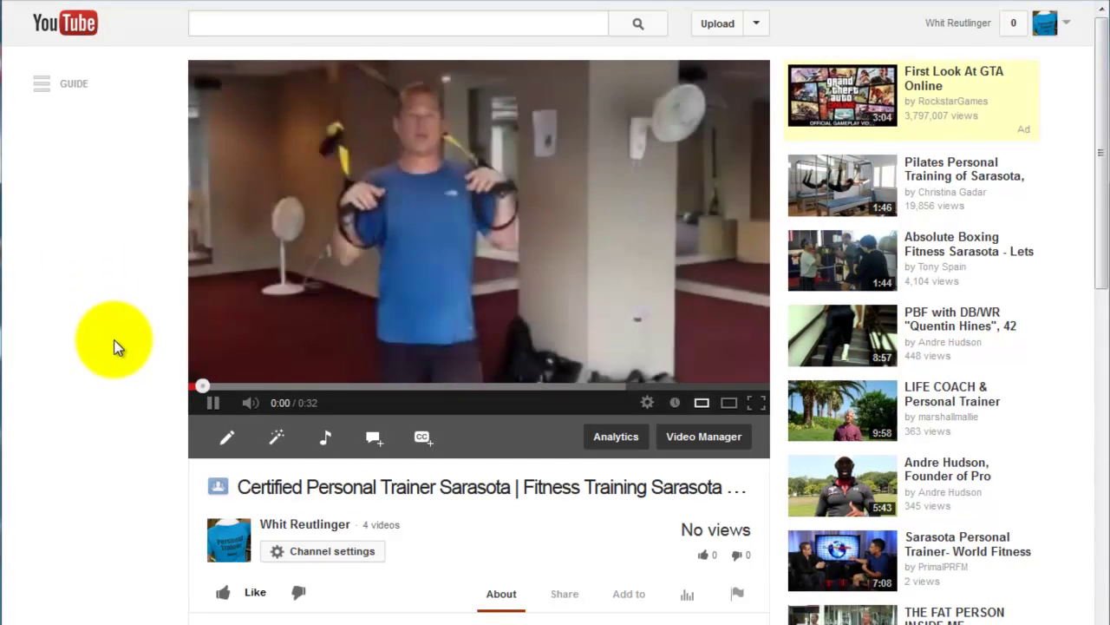
{"action": "left_click", "coordinate": [213, 403]}
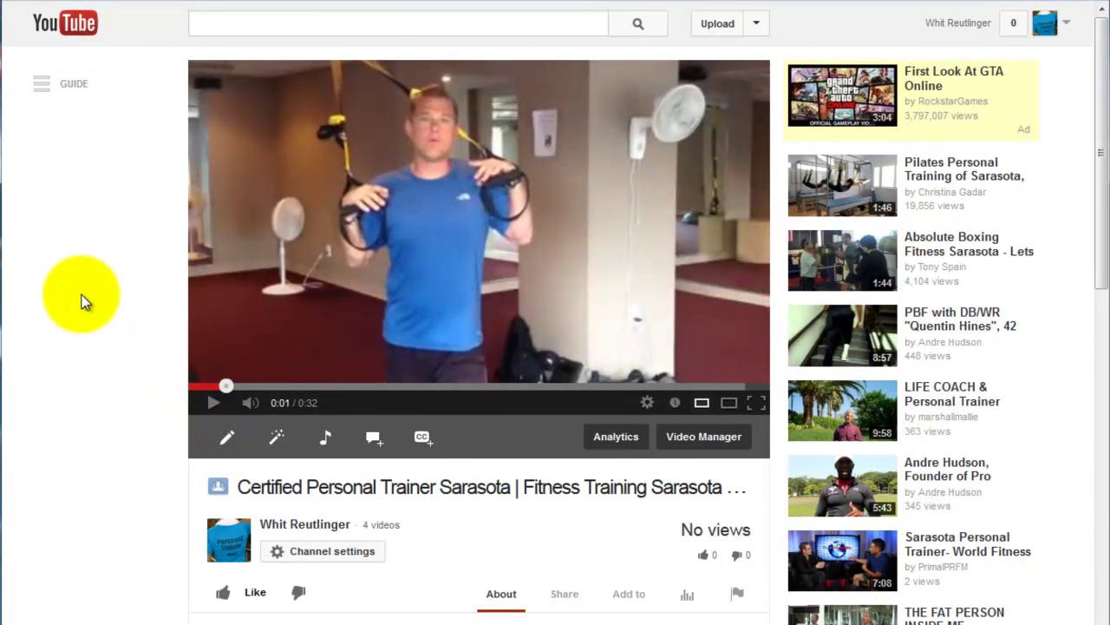
Step: Expand the full description, test its contact link, and return to the video
{"action": "scroll", "coordinate": [84, 301], "scroll_direction": "down", "scroll_amount": 2}
{"action": "scroll", "coordinate": [81, 300], "scroll_direction": "down", "scroll_amount": 1}
{"action": "scroll", "coordinate": [99, 280], "scroll_direction": "up", "scroll_amount": 2}
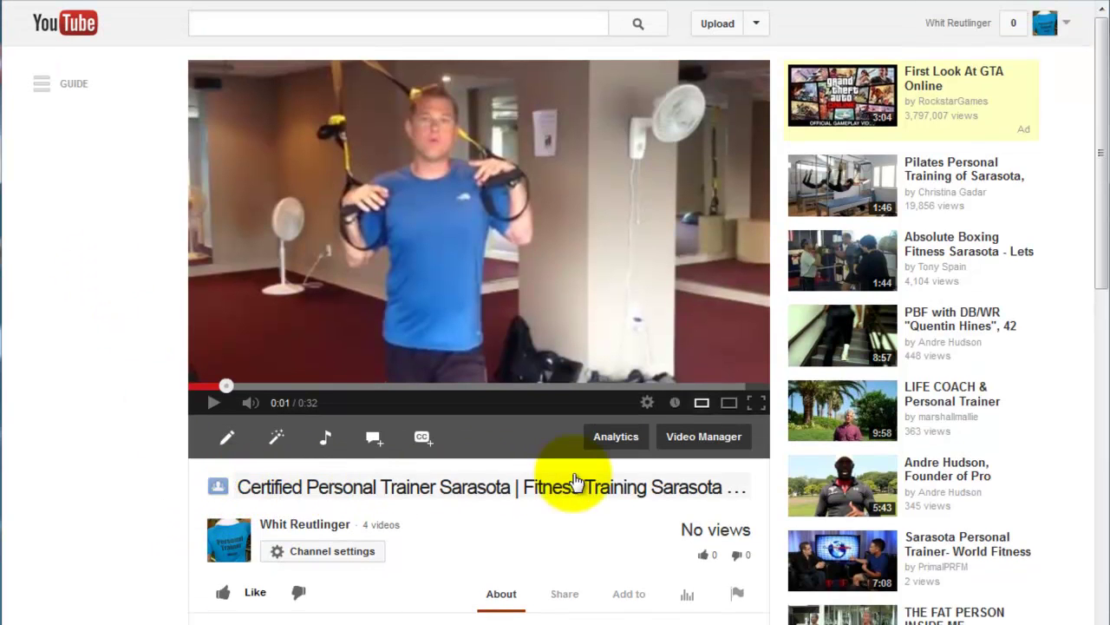
{"action": "scroll", "coordinate": [95, 363], "scroll_direction": "down", "scroll_amount": 4}
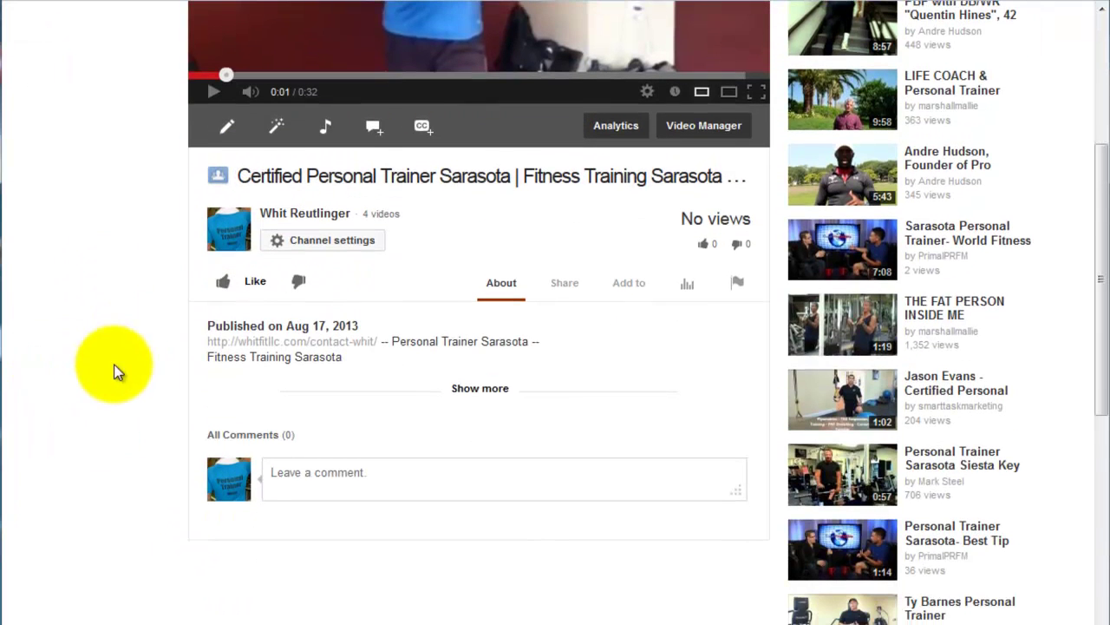
{"action": "left_click", "coordinate": [484, 389]}
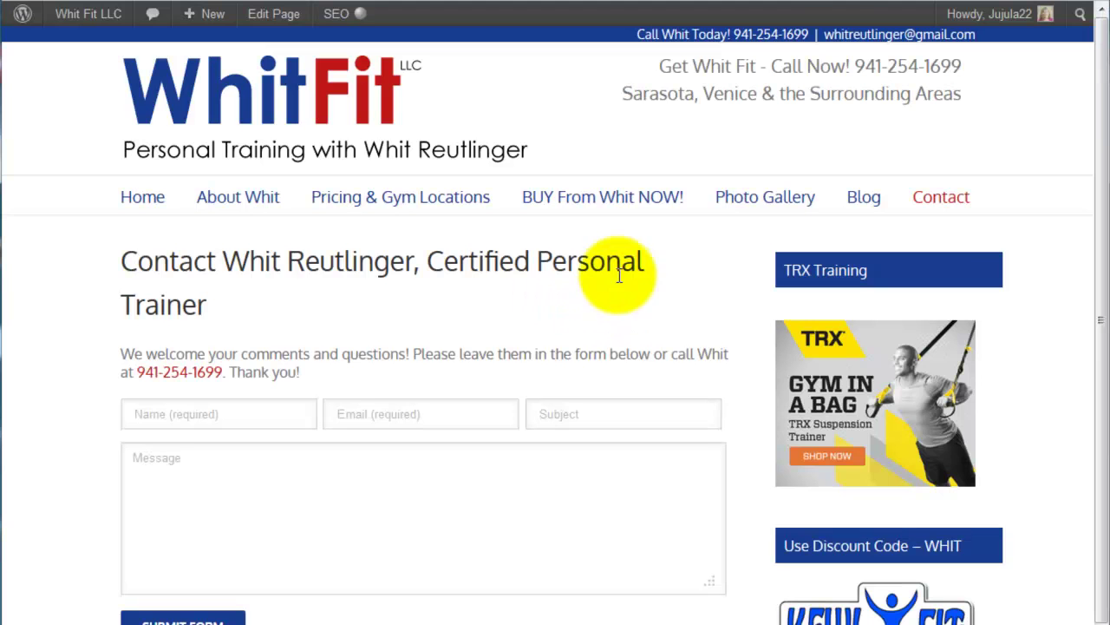
{"action": "key", "text": "ctrl+w"}
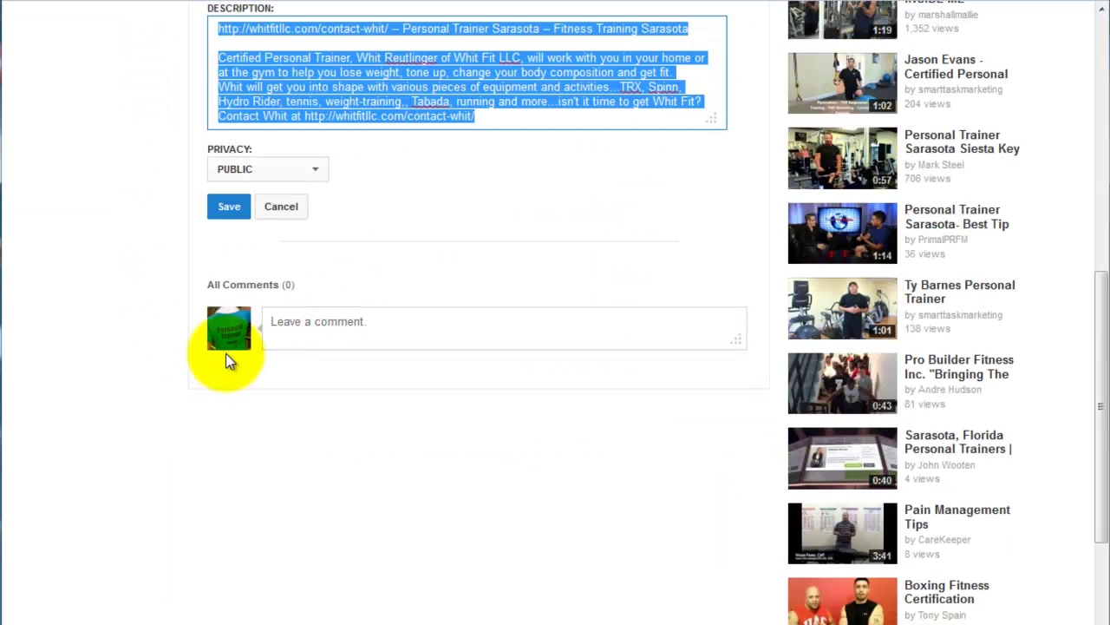
{"action": "scroll", "coordinate": [169, 326], "scroll_direction": "up", "scroll_amount": 3}
{"action": "scroll", "coordinate": [165, 330], "scroll_direction": "up", "scroll_amount": 3}
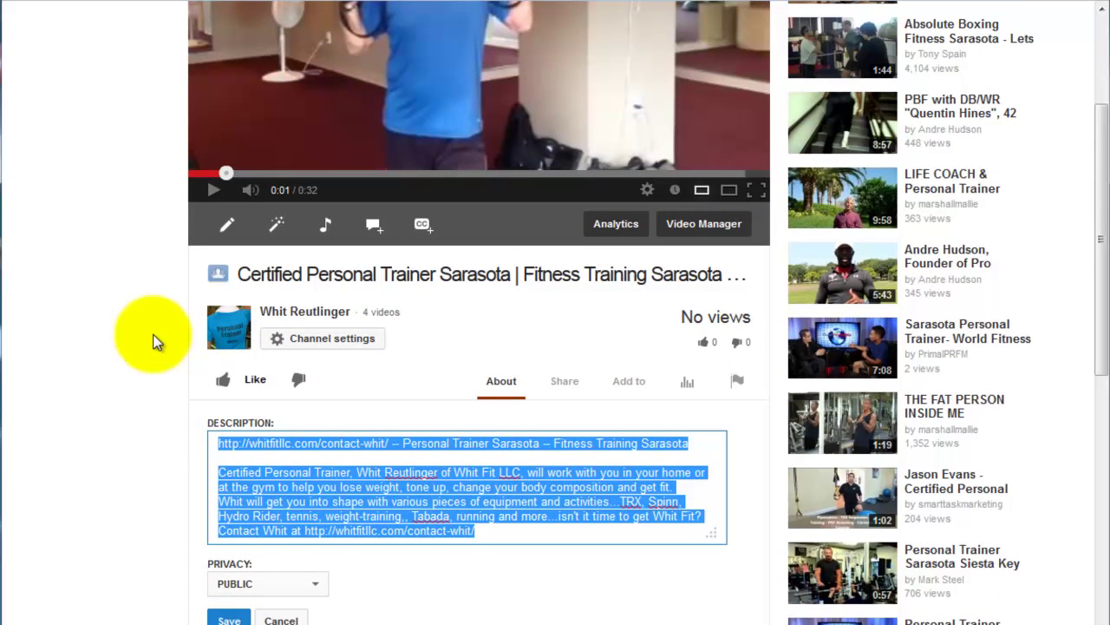
{"action": "left_click", "coordinate": [122, 349]}
{"action": "scroll", "coordinate": [528, 322], "scroll_direction": "up", "scroll_amount": 3}
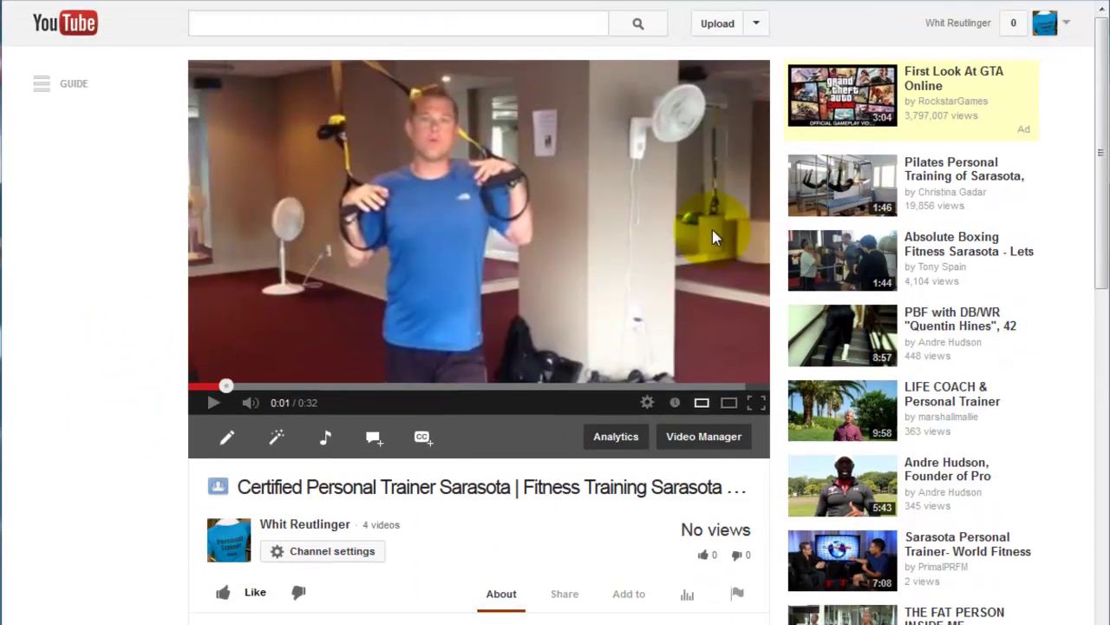
Step: Go to My channel from the account avatar and scroll to the latest uploads
{"action": "left_click", "coordinate": [1068, 28]}
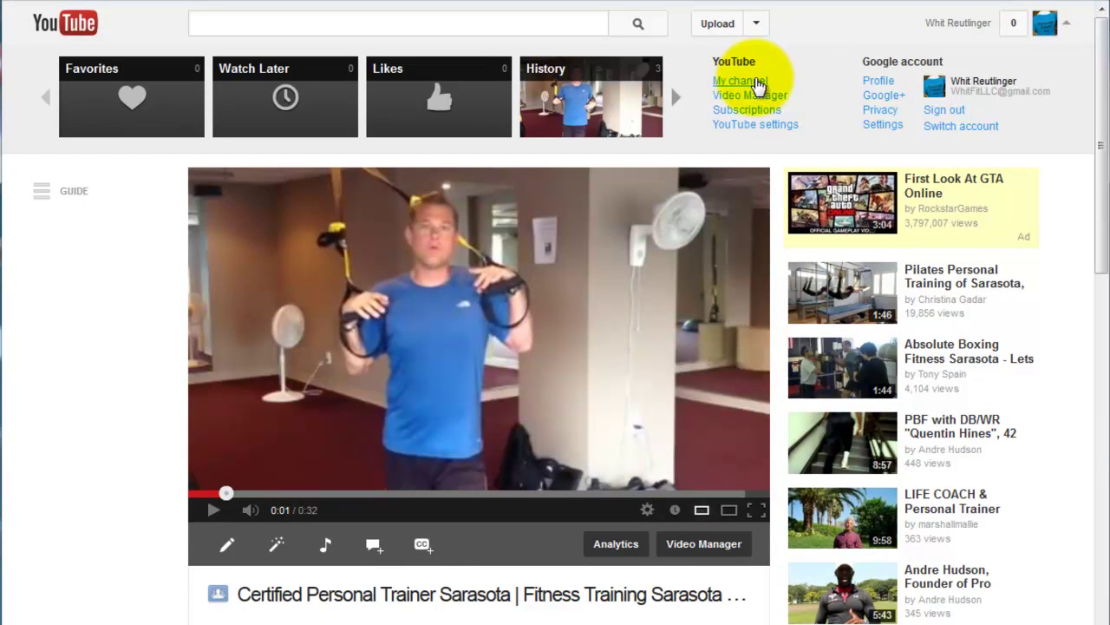
{"action": "left_click", "coordinate": [756, 82]}
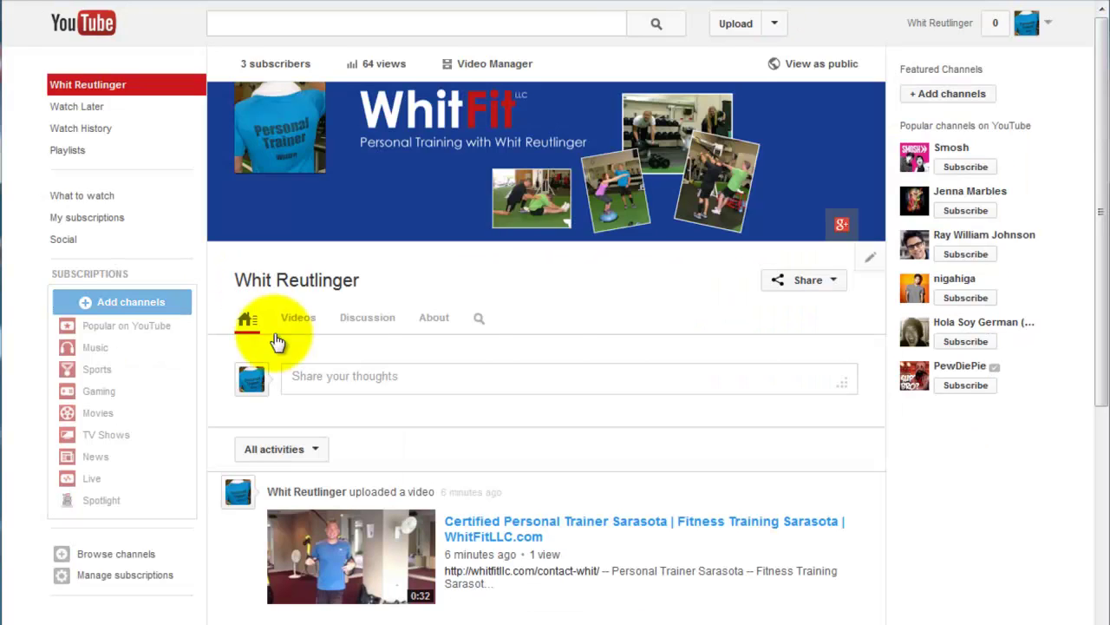
{"action": "scroll", "coordinate": [561, 372], "scroll_direction": "down", "scroll_amount": 4}
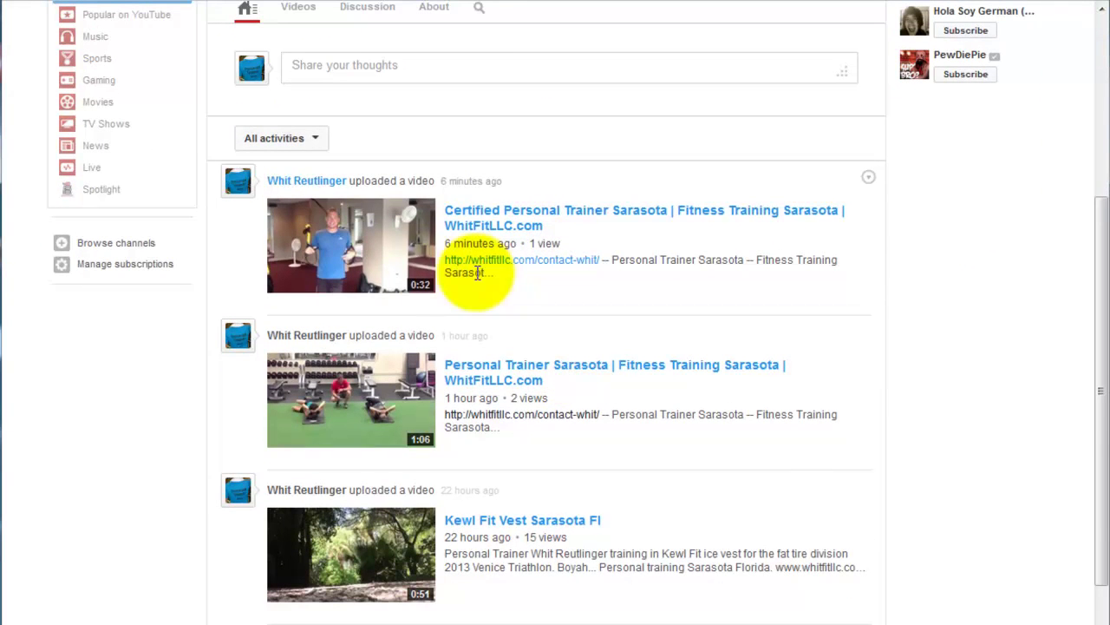